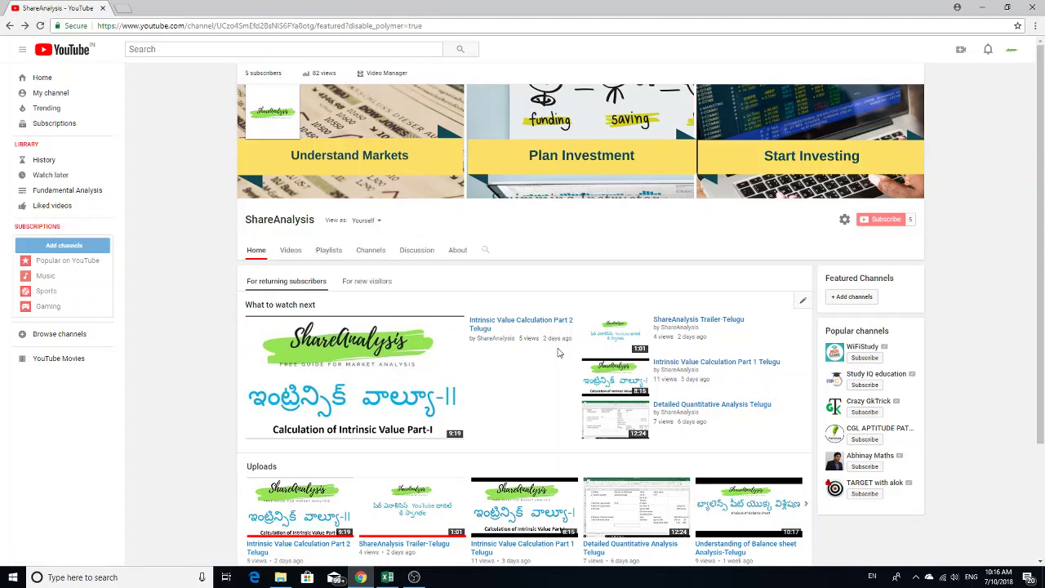
Leave the ShareAnalysis YouTube page and switch to the RunningNotes workbook in Excel.
click(328, 250)
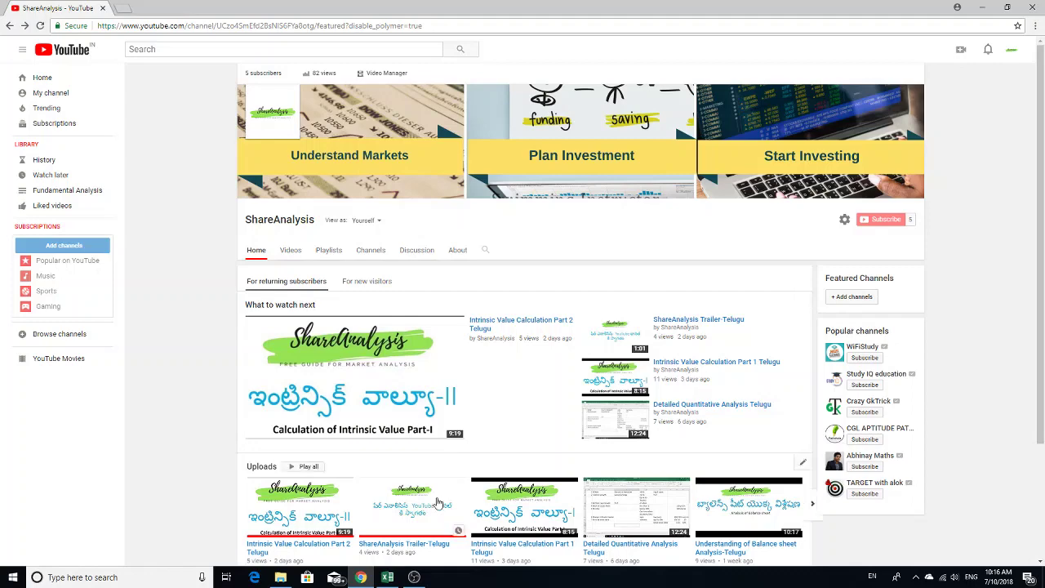
click(388, 577)
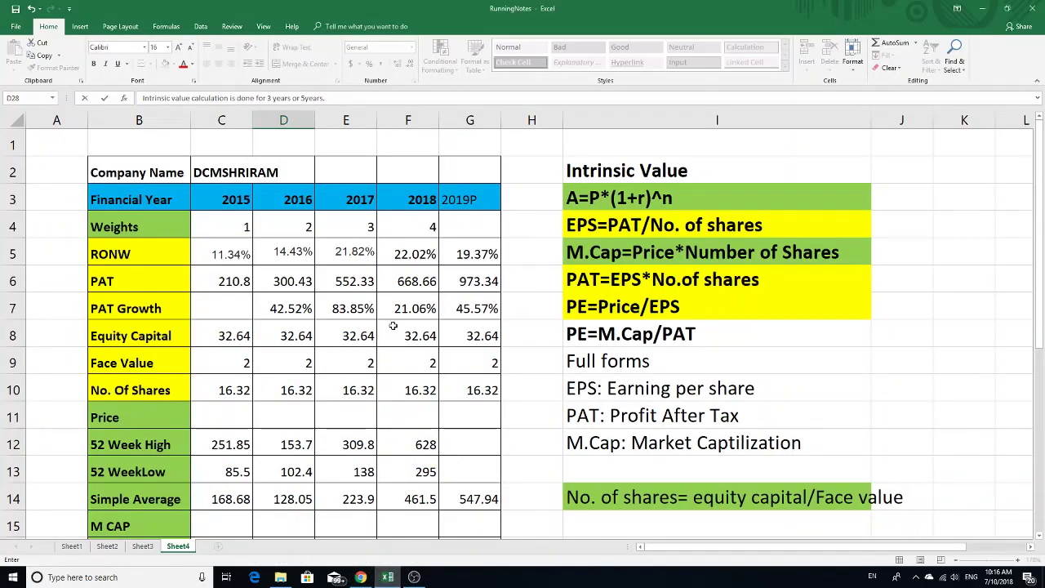
click(471, 250)
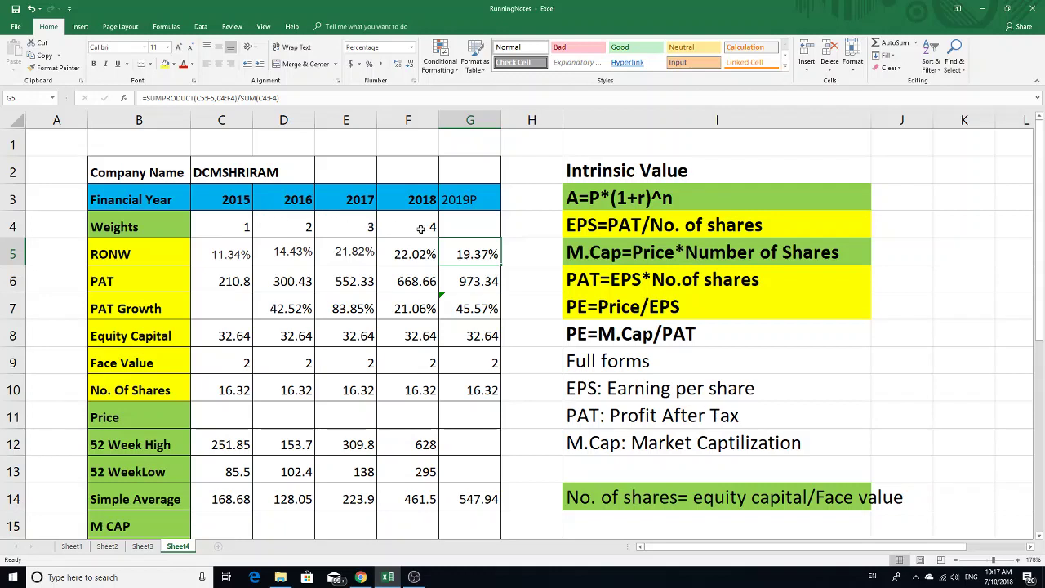
Clear G5's old weighted-average formula, leaving only the equals sign.
double_click(460, 254)
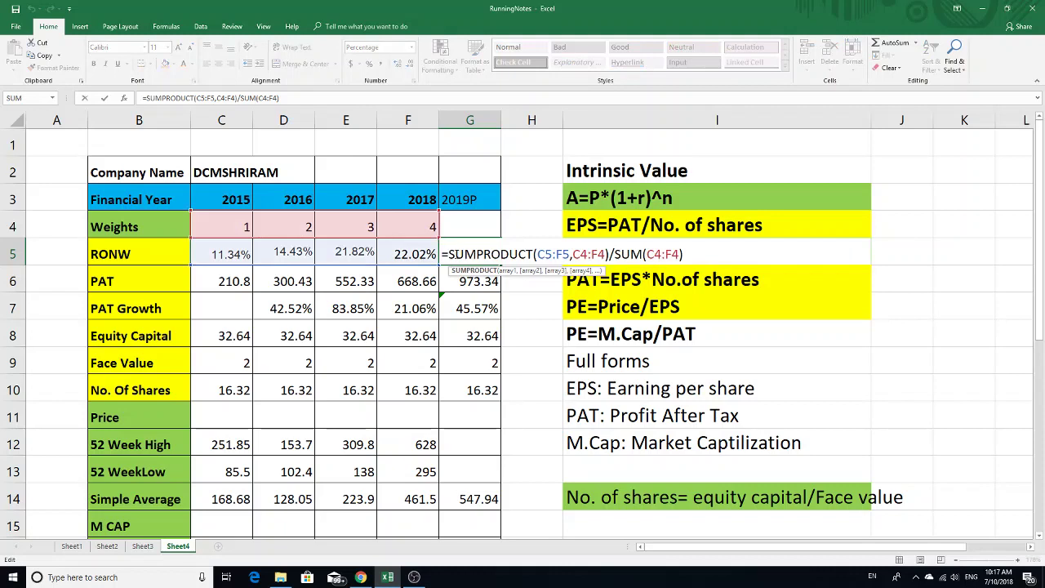
click(449, 254)
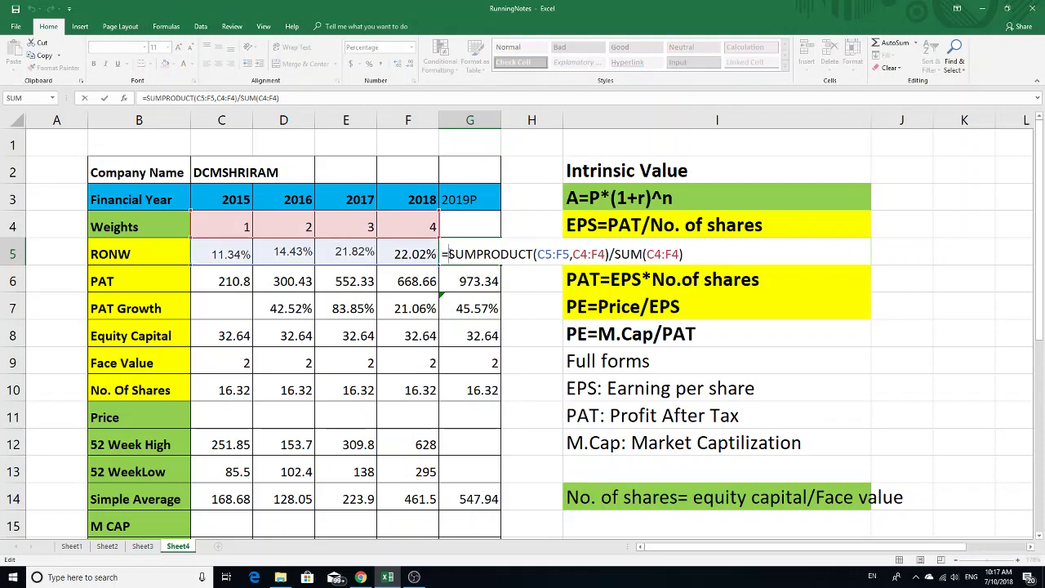
key(Delete)
key(Delete)
key(Delete)
key(Delete)
key(Delete)
key(Delete)
key(Delete)
key(Delete)
key(Delete)
key(Delete)
key(Delete)
key(Delete)
key(Delete)
key(Delete)
key(Delete)
key(Delete)
key(Delete)
key(Delete)
key(Delete)
key(Delete)
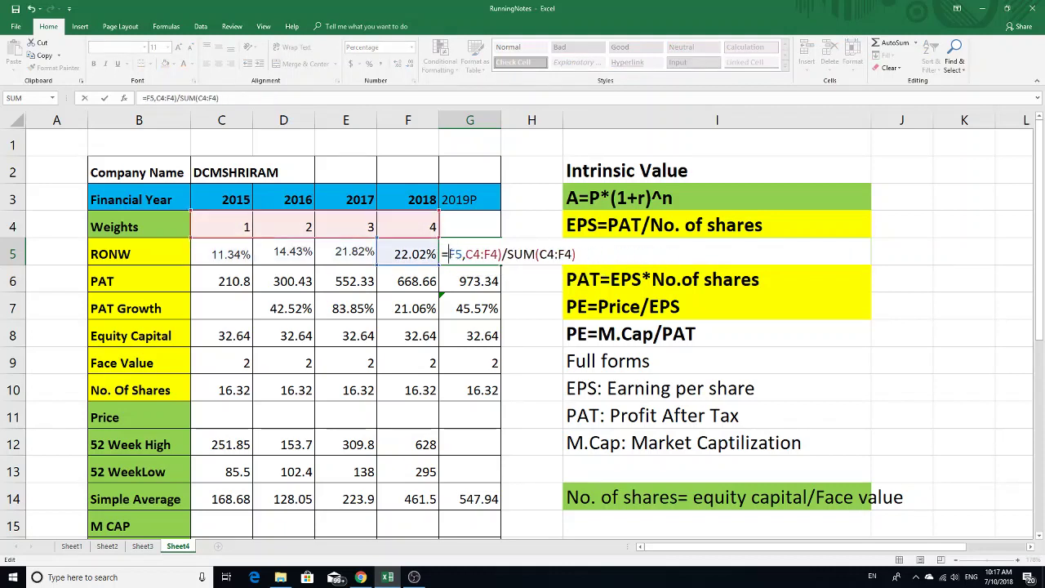
key(Delete)
key(Delete)
key(Delete)
key(Delete)
key(Delete)
key(Delete)
key(Delete)
key(Delete)
key(Delete)
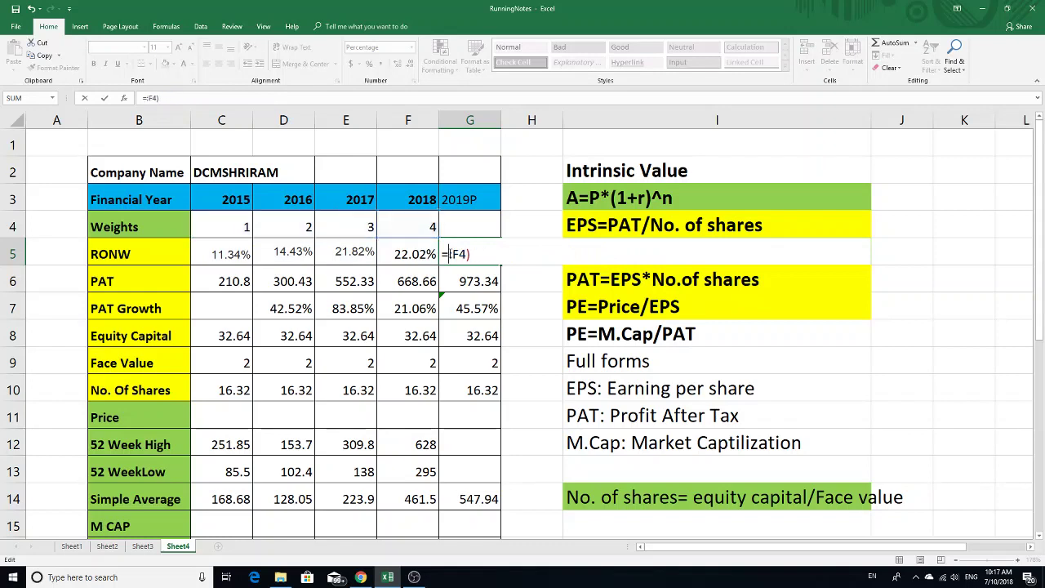
key(Delete)
key(Delete)
Enter =SUMPRODUCT(C5:F5,C4:F4)/SUM(C4:F4) in G5, giving 19.37% RONW for 2019P.
text(sumpro)
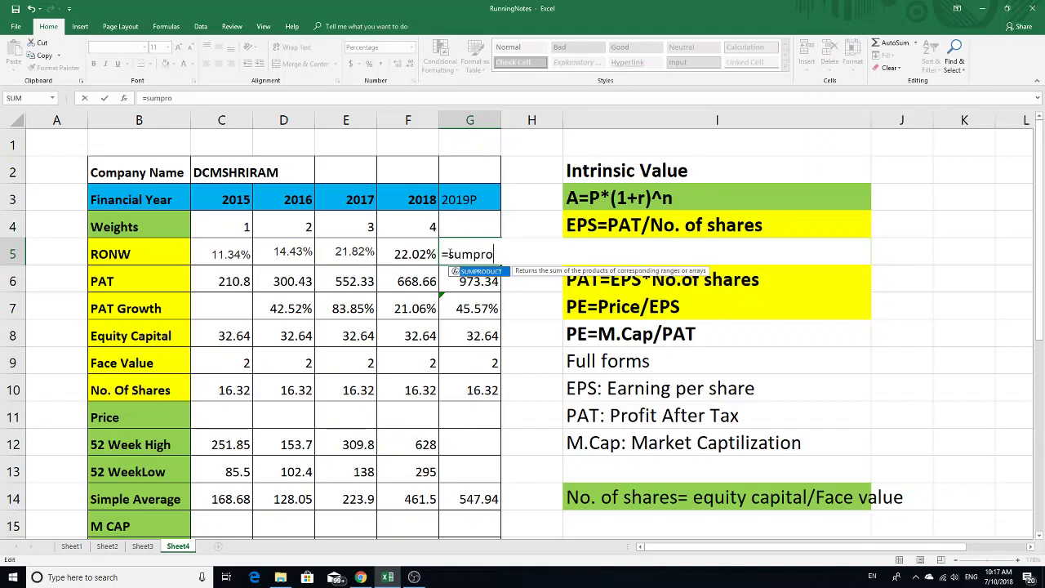
key(Tab)
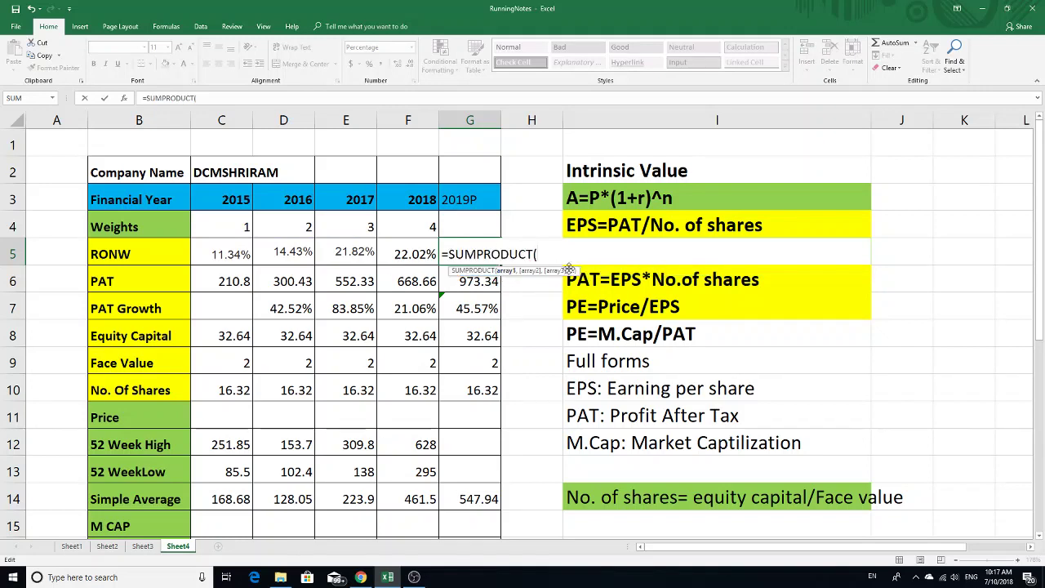
click(234, 251)
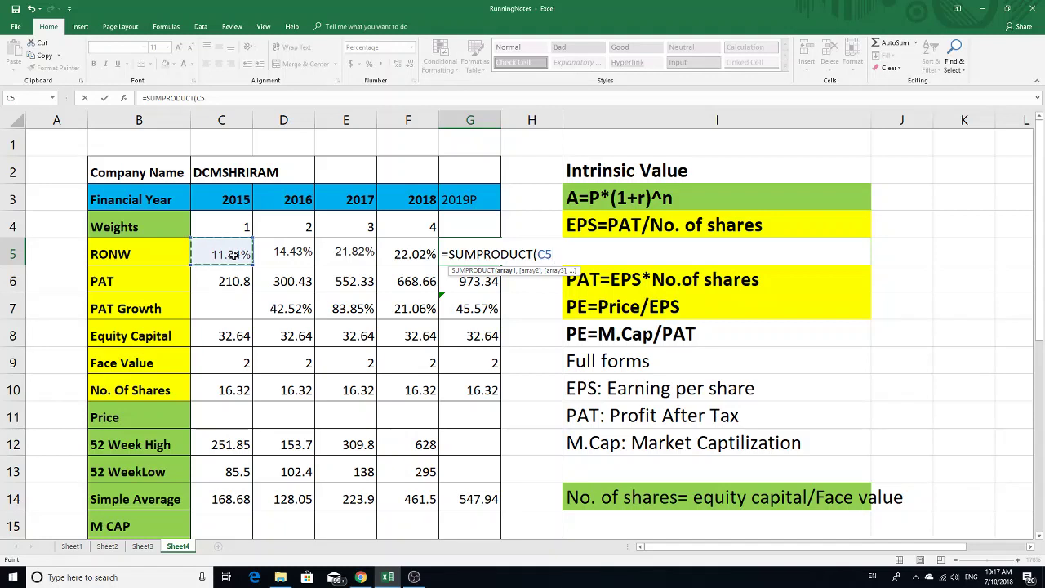
key(shift+Right)
key(shift+Right)
key(shift+Right)
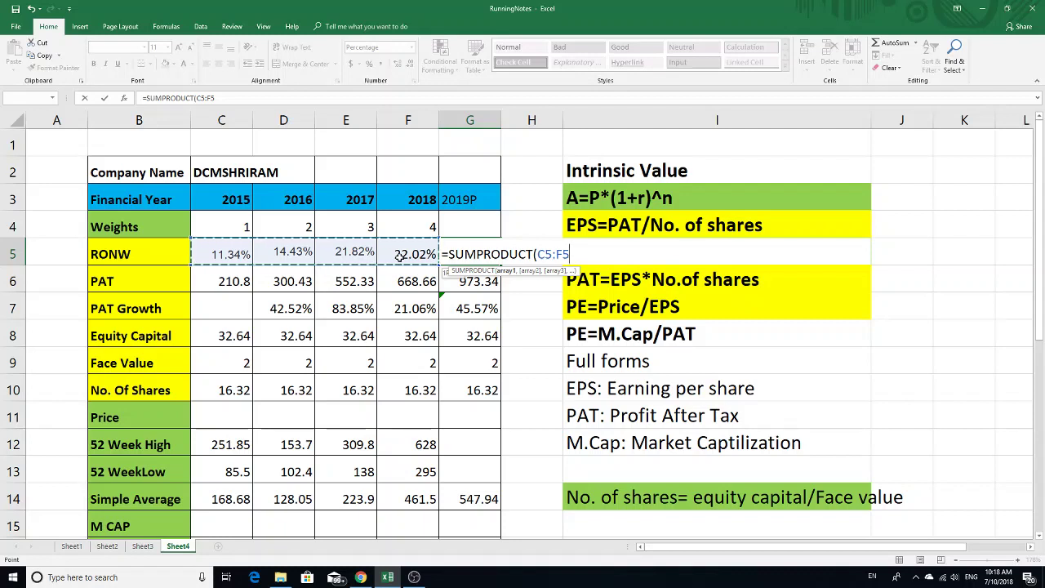
text(,)
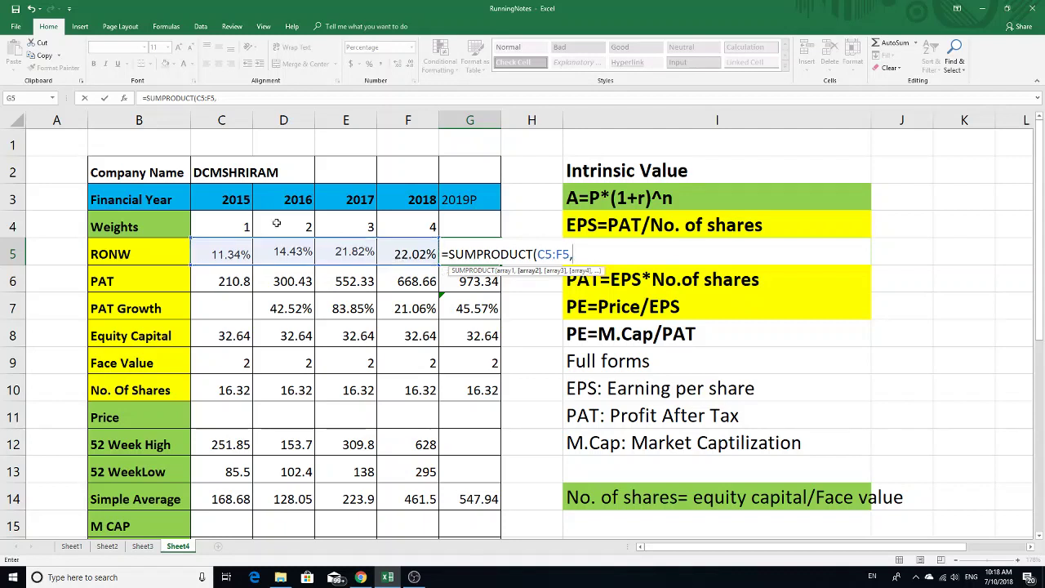
drag(232, 218, 417, 230)
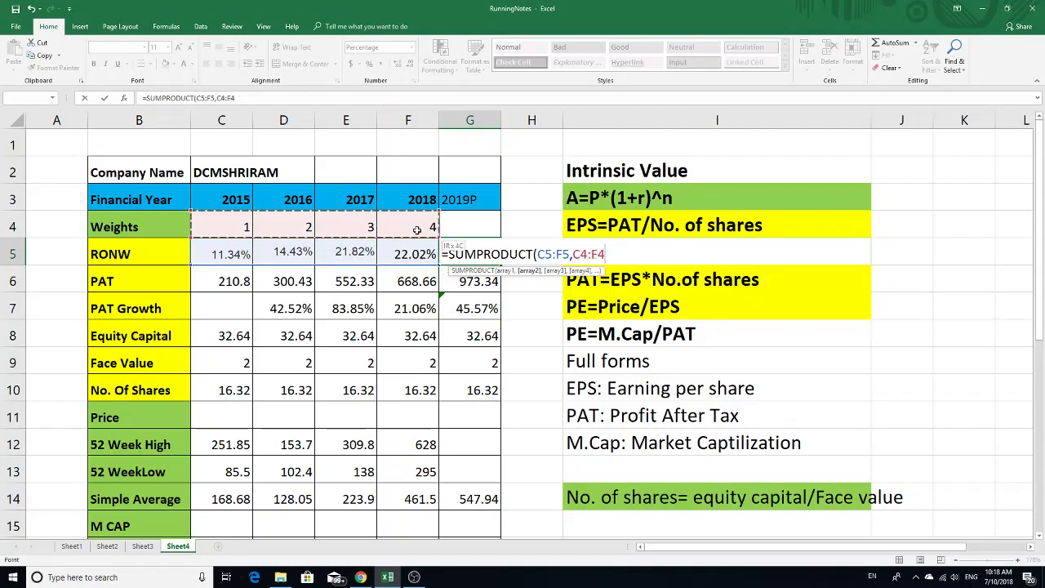
text())
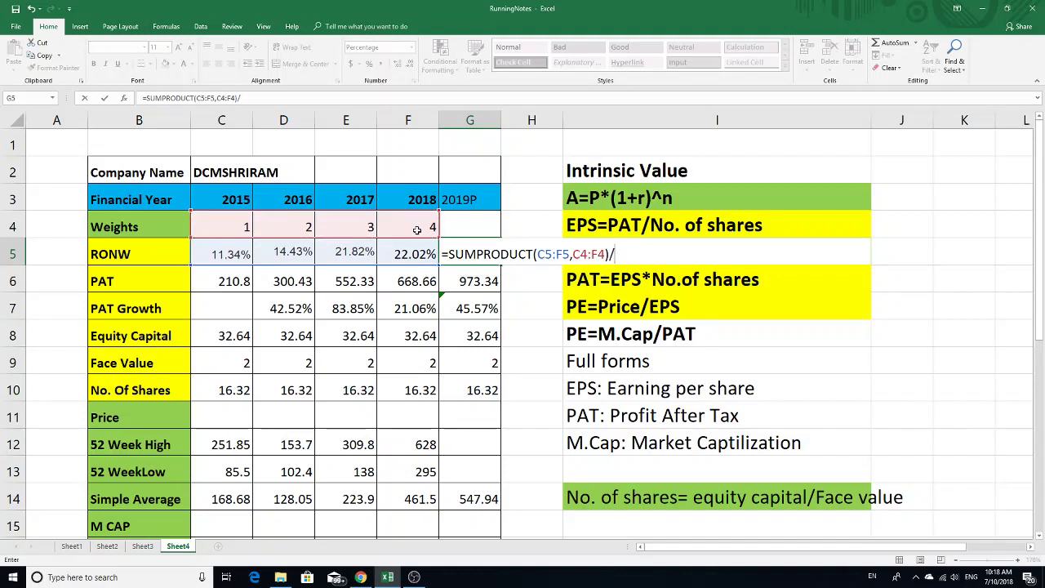
text(/sum)
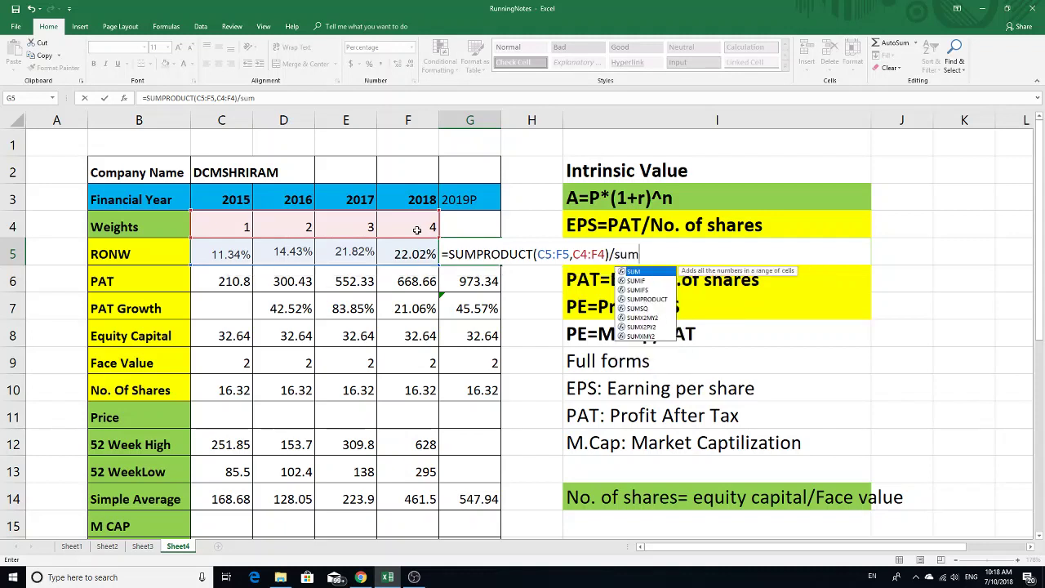
key(Tab)
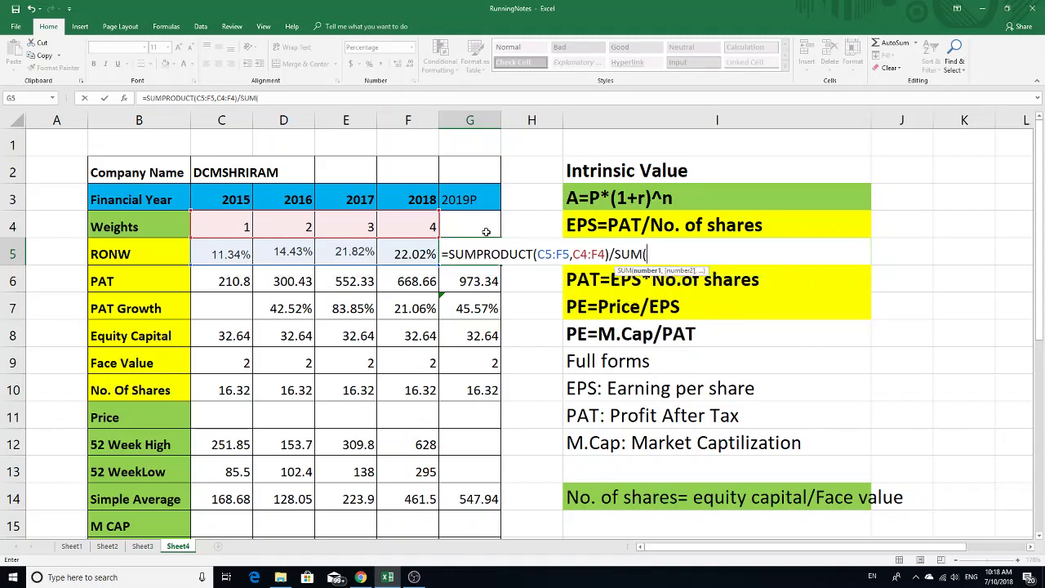
click(228, 221)
drag(229, 221, 403, 230)
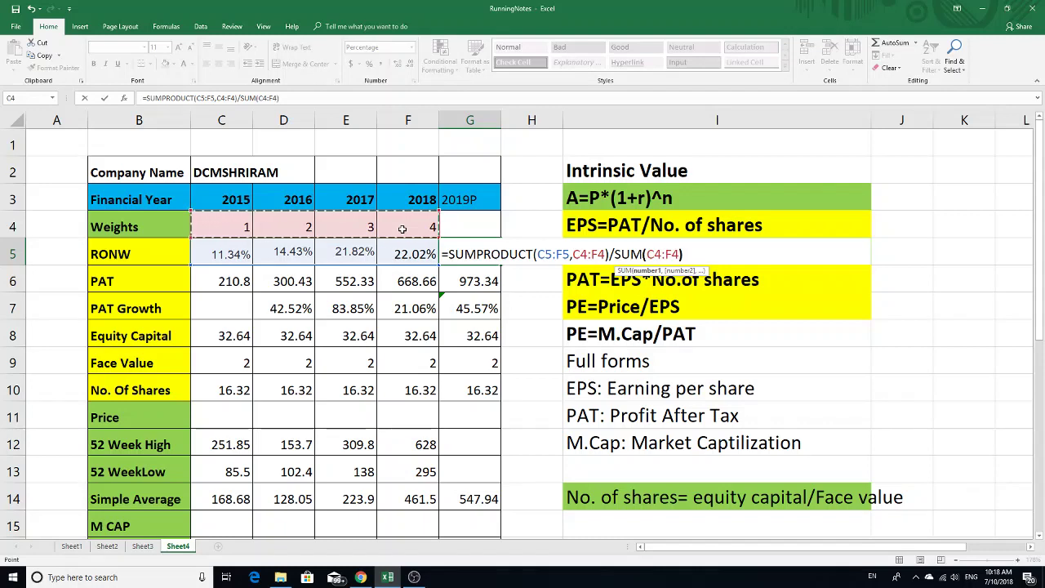
text())
key(ctrl+Return)
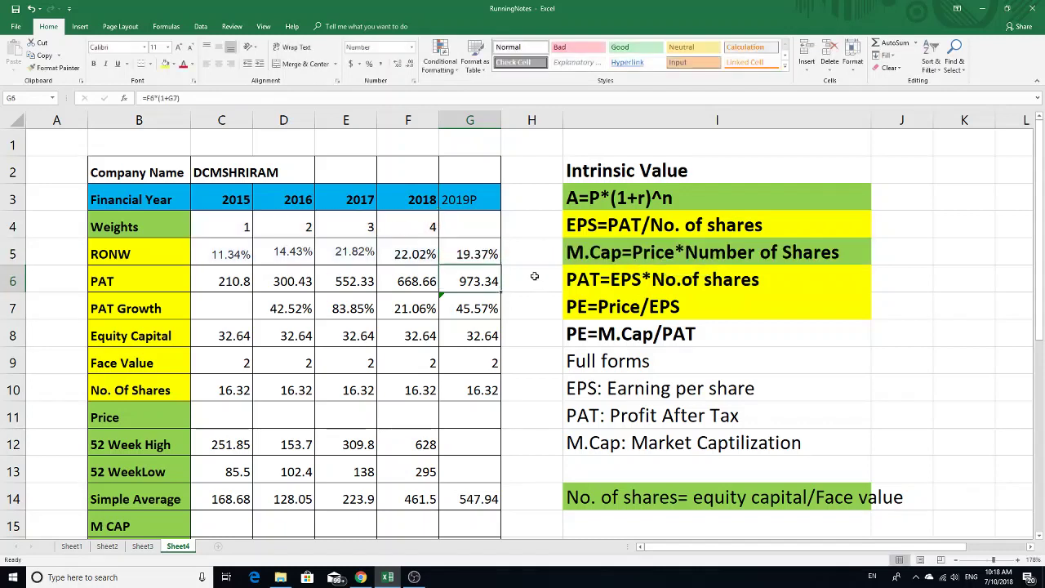
Clear the old weighted growth formula in G7.
click(483, 314)
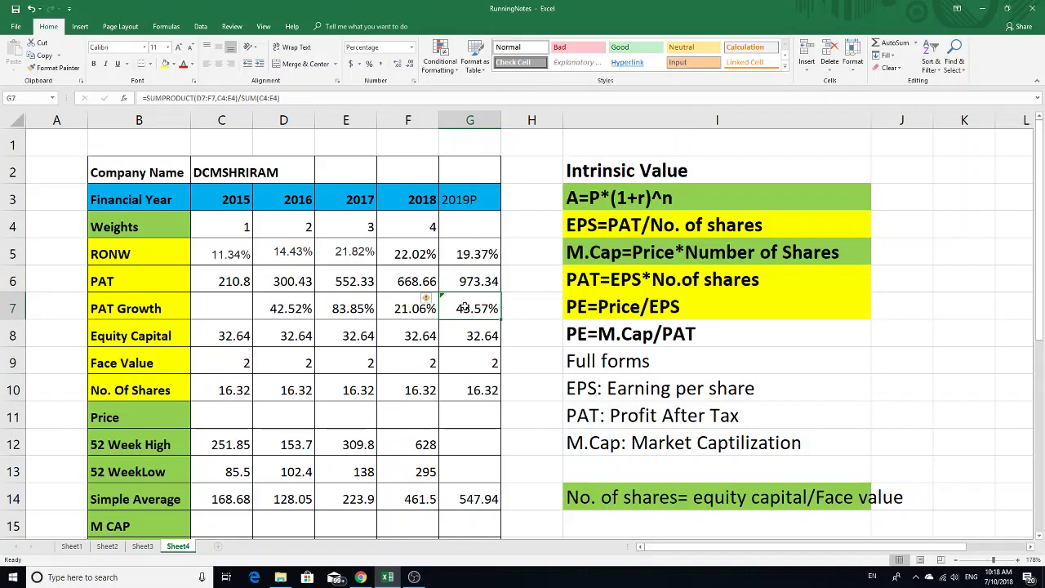
double_click(464, 307)
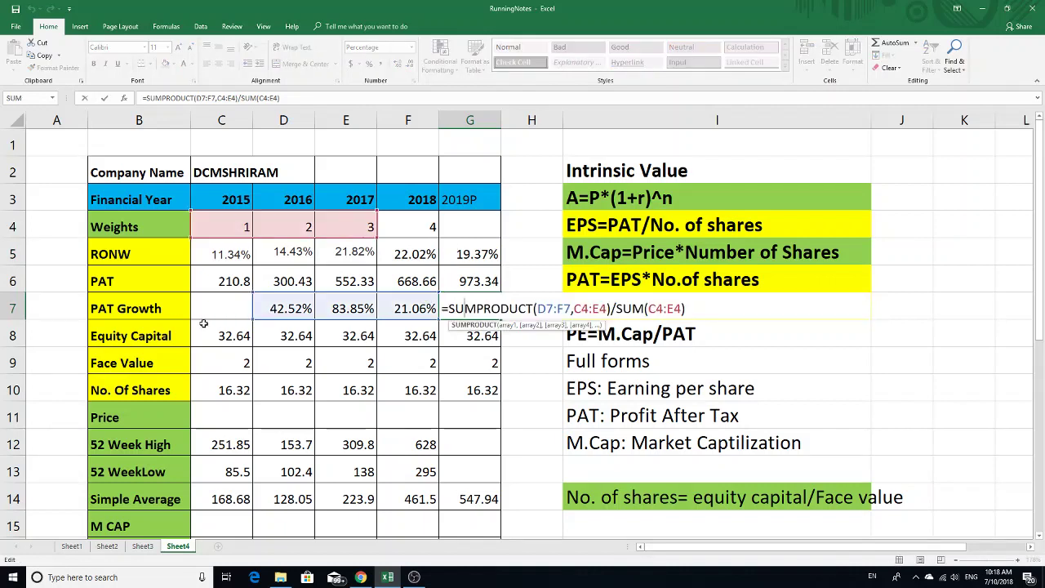
click(447, 308)
key(Delete)
key(Delete)
key(Delete)
key(Delete)
key(Delete)
key(Delete)
key(Delete)
key(Delete)
key(Delete)
key(Delete)
key(Delete)
key(Delete)
key(Delete)
key(Delete)
key(Delete)
key(Delete)
key(Delete)
key(Delete)
key(Delete)
key(Delete)
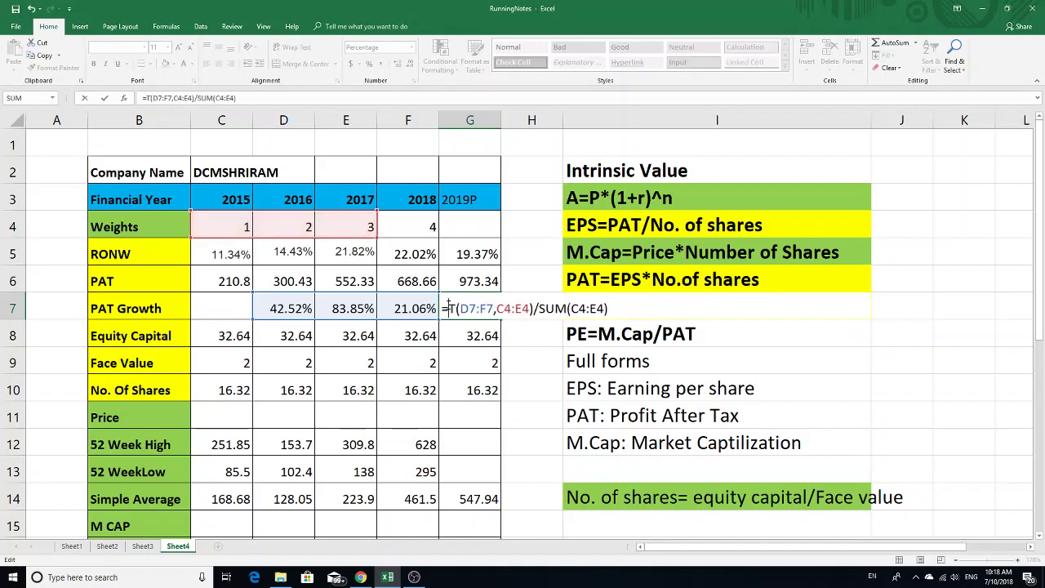
key(Delete)
key(Delete)
key(Delete)
key(Delete)
key(Delete)
key(Delete)
key(Delete)
key(Delete)
key(Delete)
key(Delete)
key(Delete)
key(Delete)
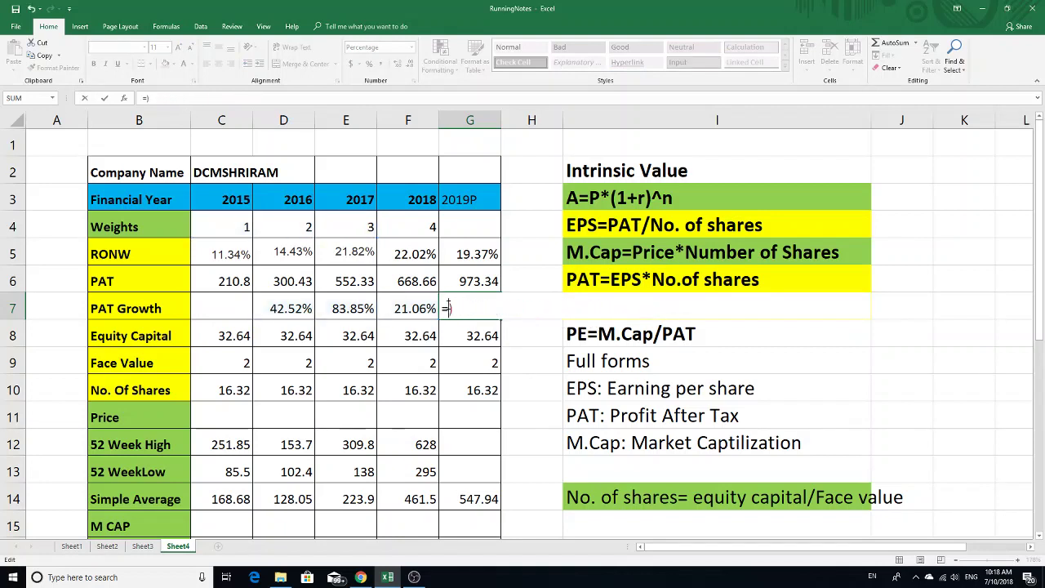
Enter =SUMPRODUCT(D7:F7,C4:E4)/SUM(C4:E4) in G7, giving 45.57% PAT growth.
text(sum)
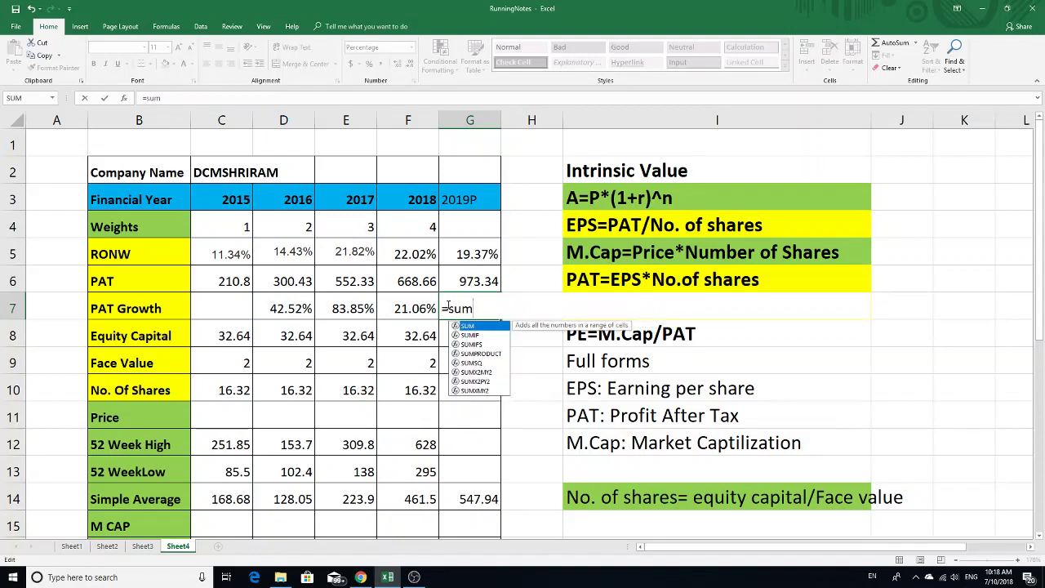
key(Down)
key(Down)
key(Down)
key(Tab)
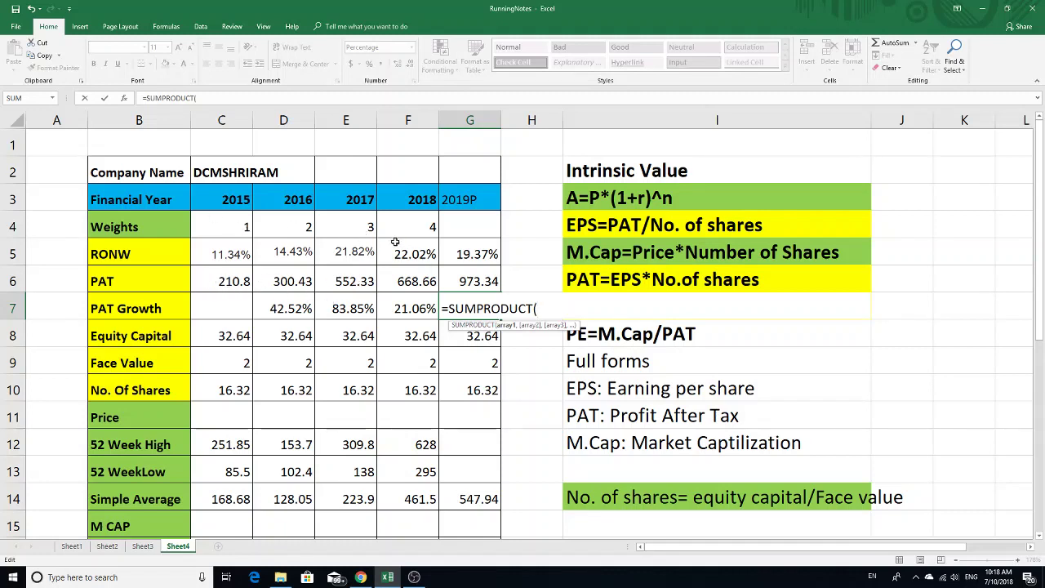
click(279, 307)
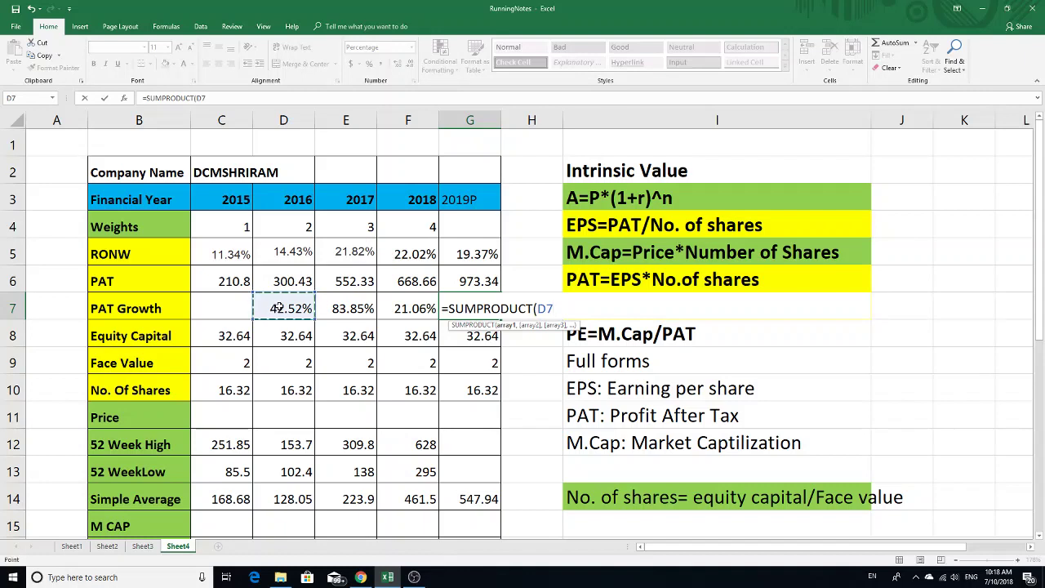
key(shift+Right)
key(shift+Right)
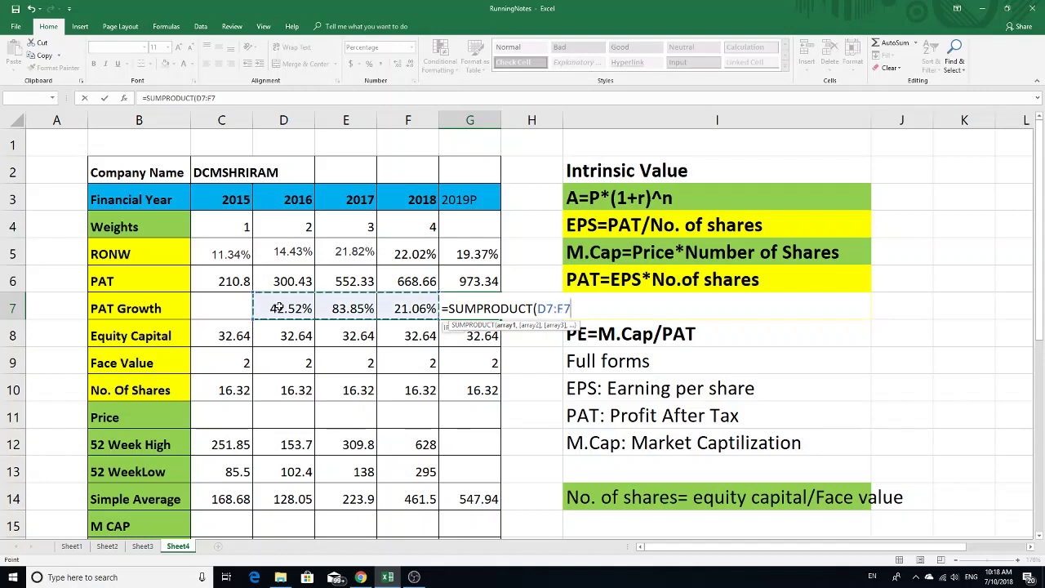
text(,)
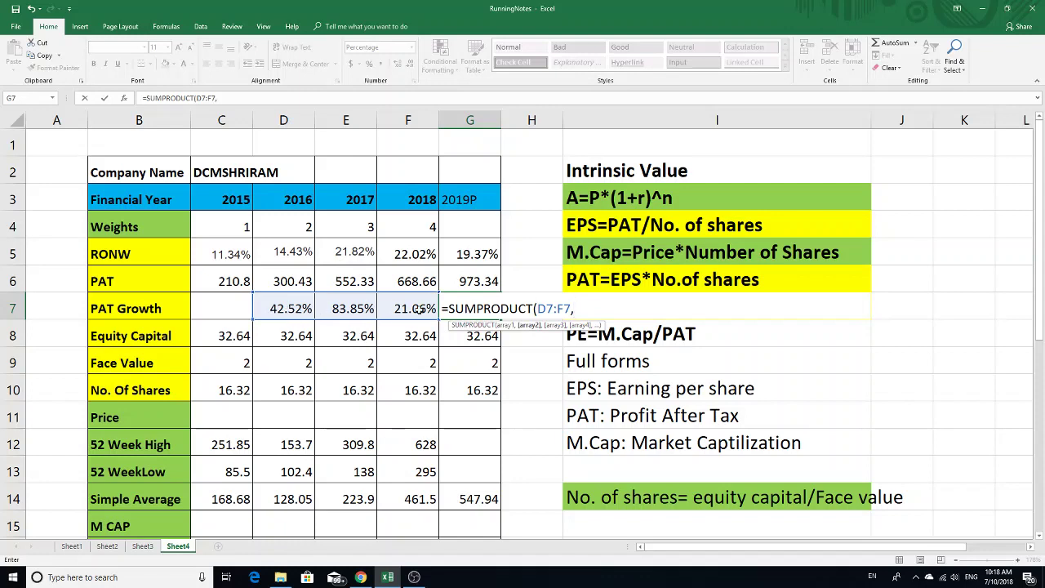
click(217, 222)
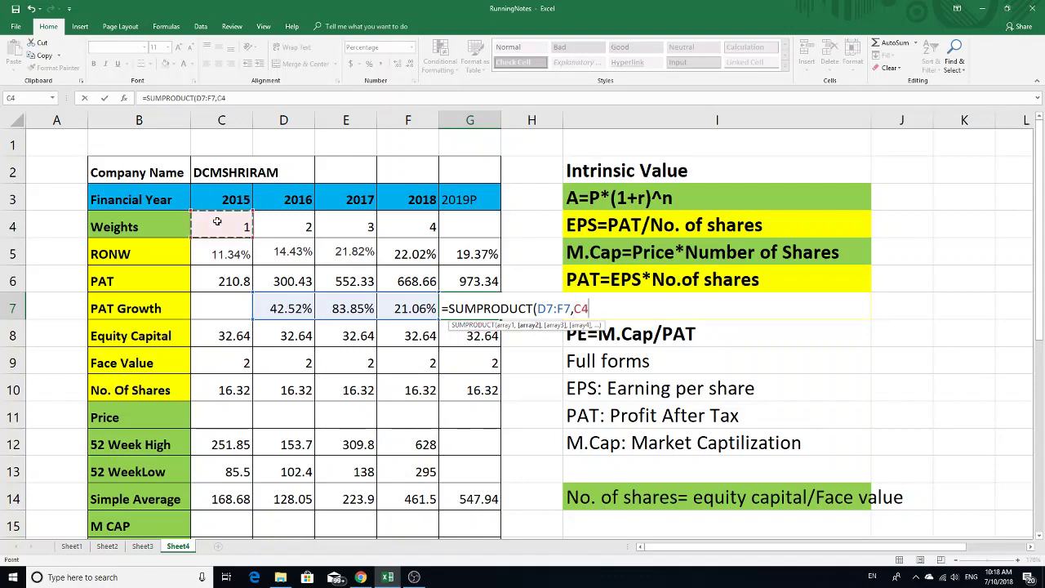
key(shift+Right)
key(shift+Right)
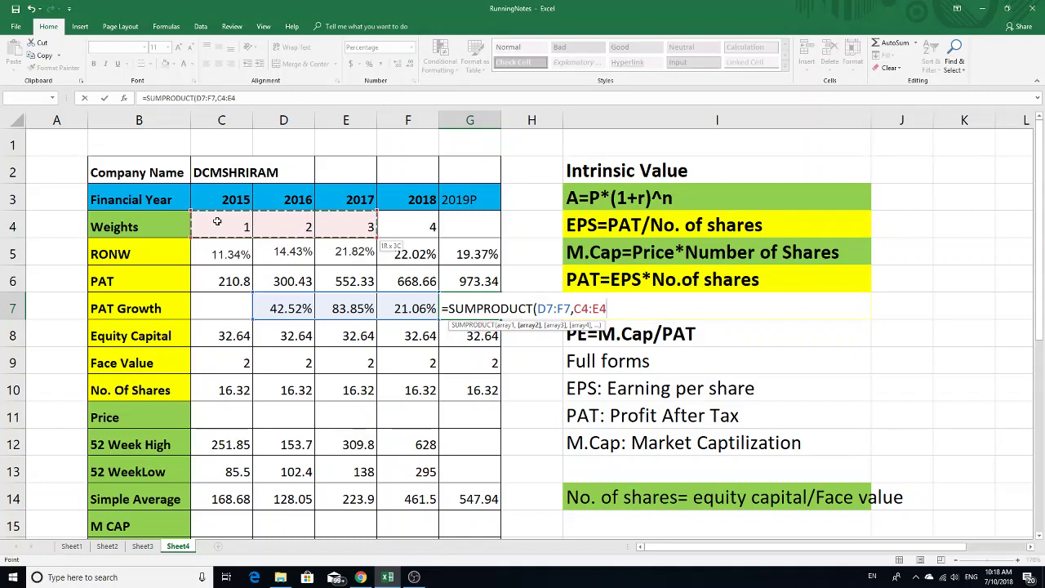
text())
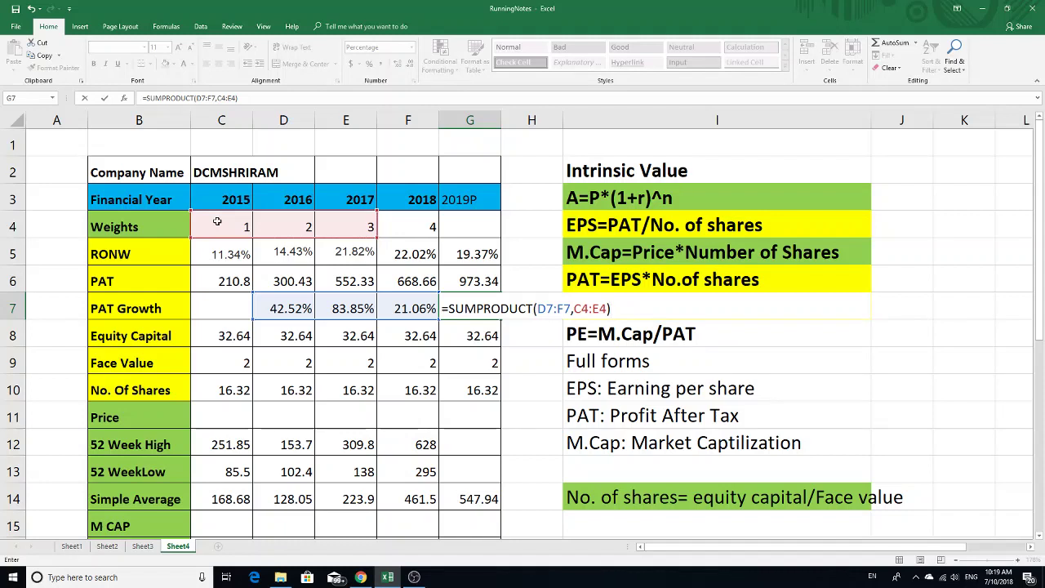
text(/sum)
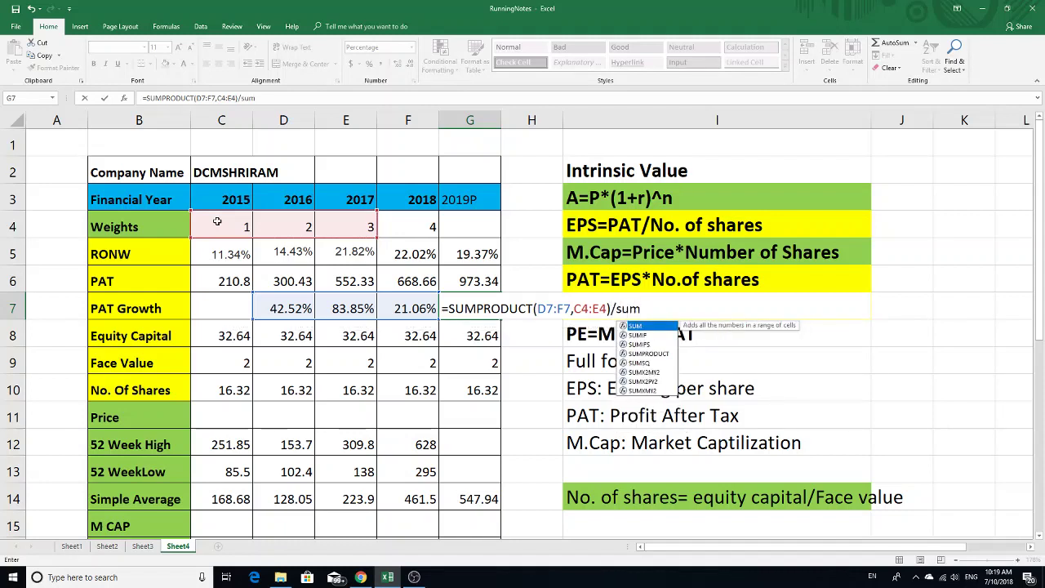
key(Tab)
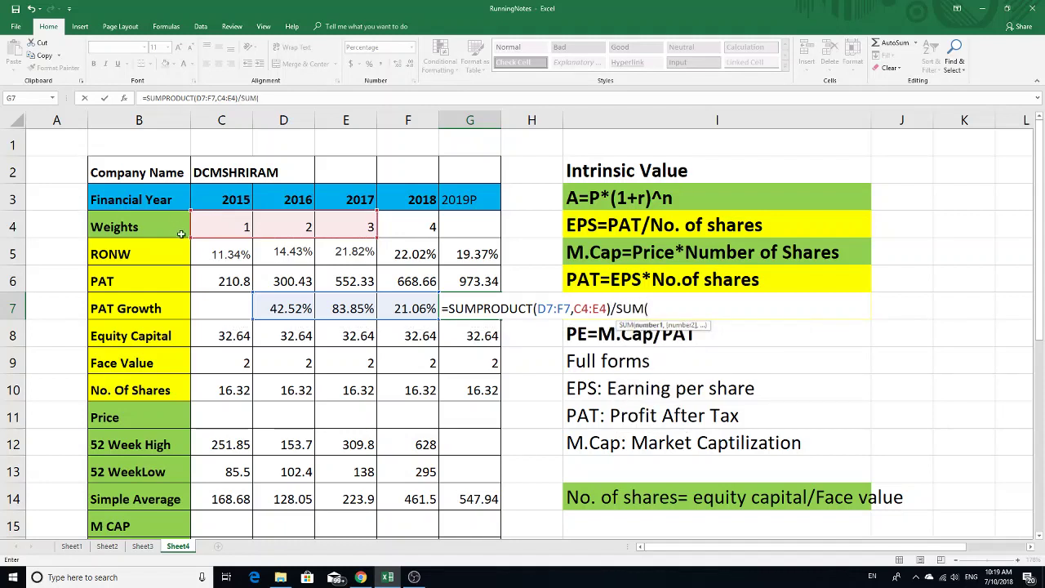
drag(222, 227, 346, 232)
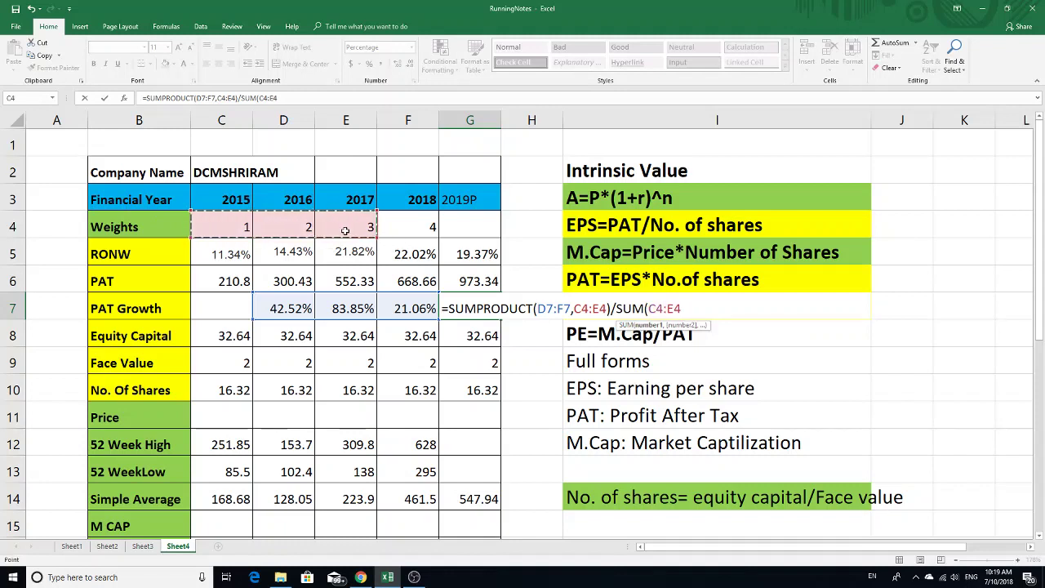
text())
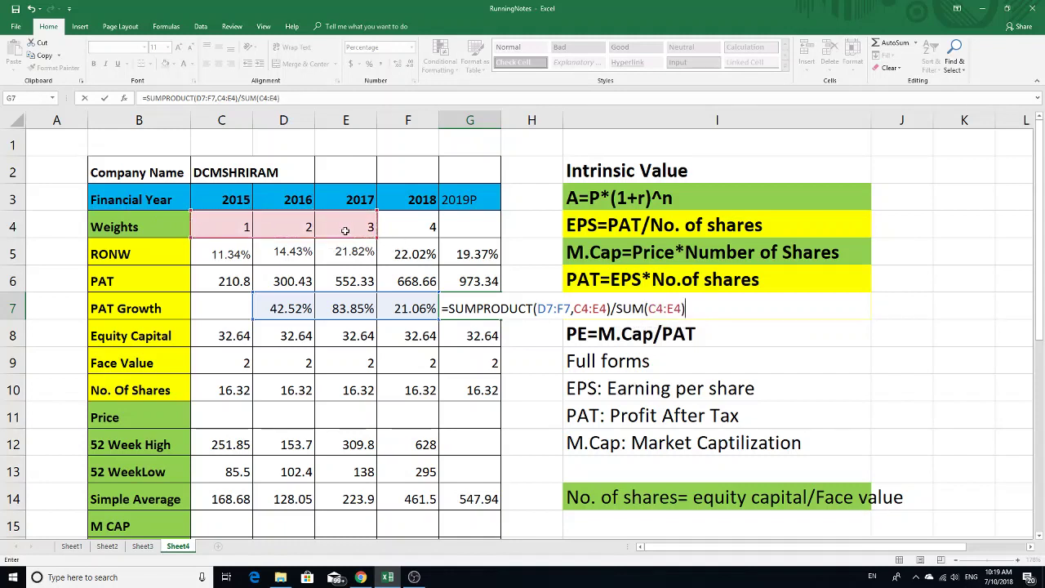
key(Return)
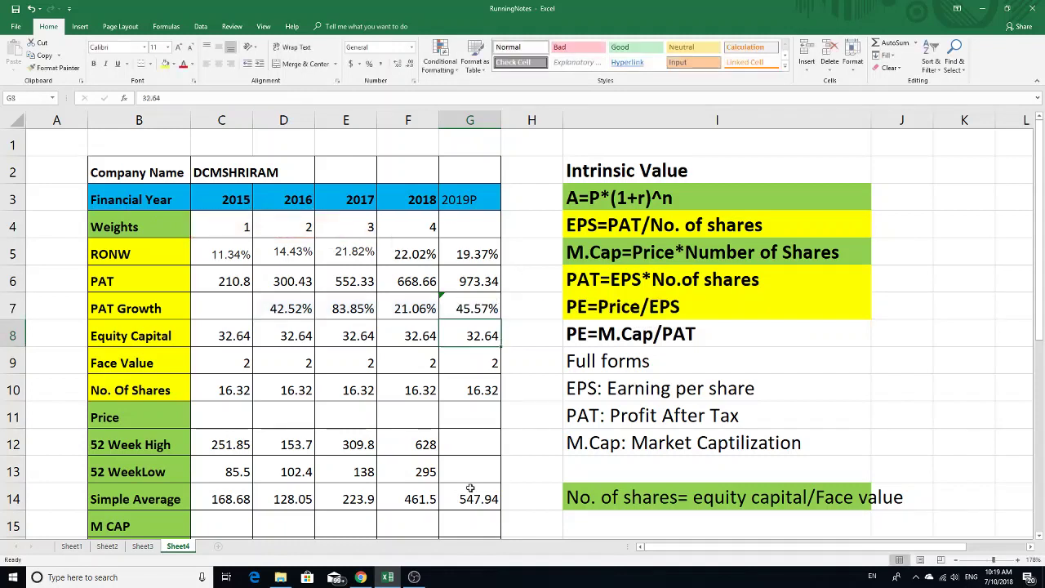
key(Up)
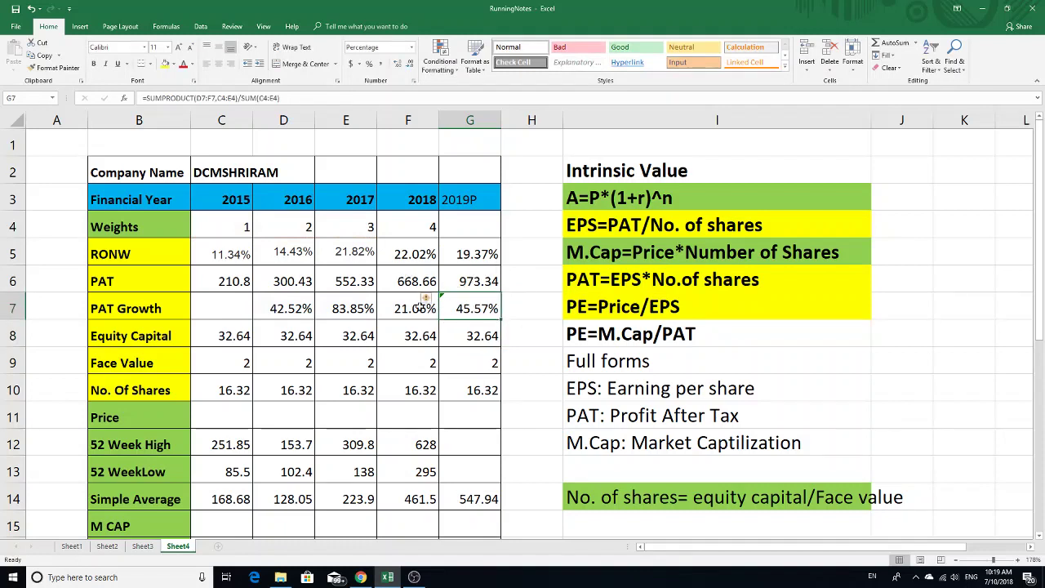
click(392, 282)
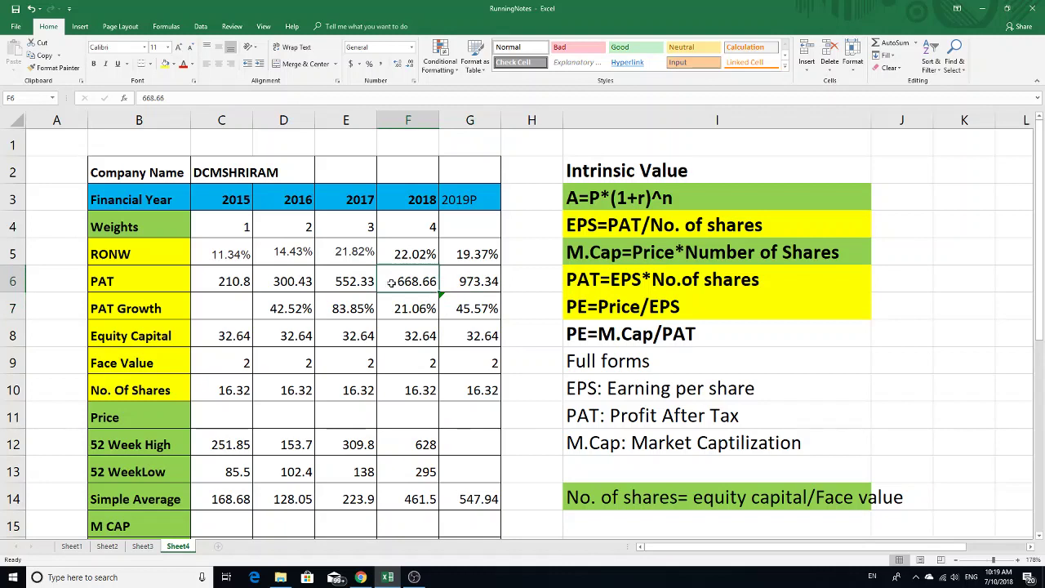
click(462, 307)
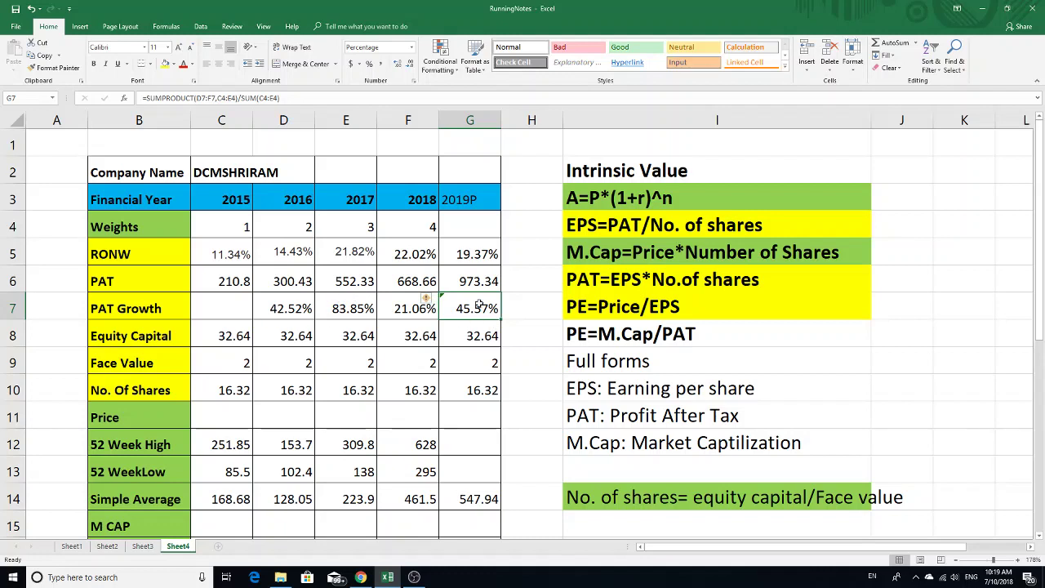
click(433, 283)
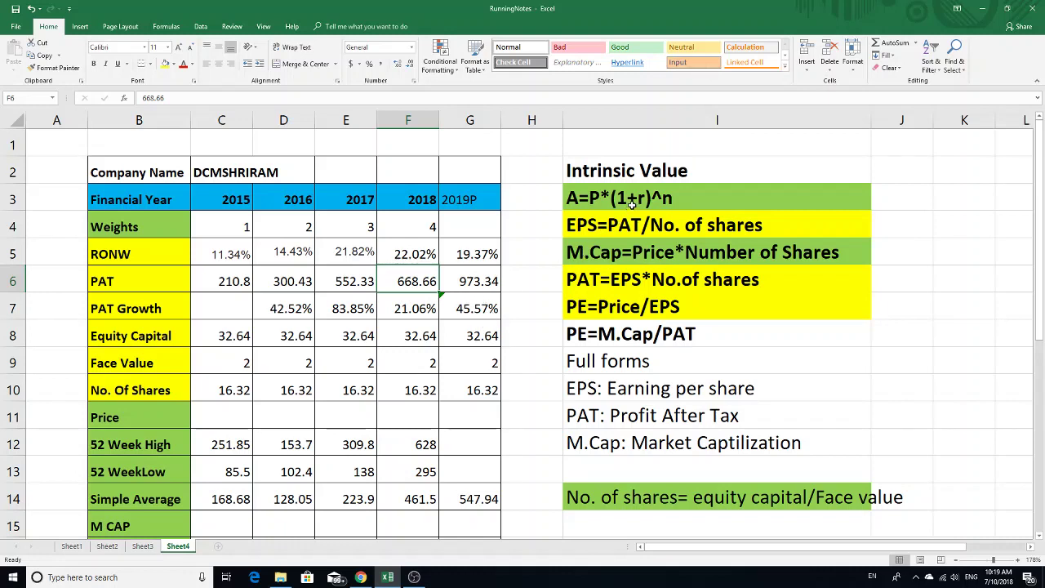
click(489, 302)
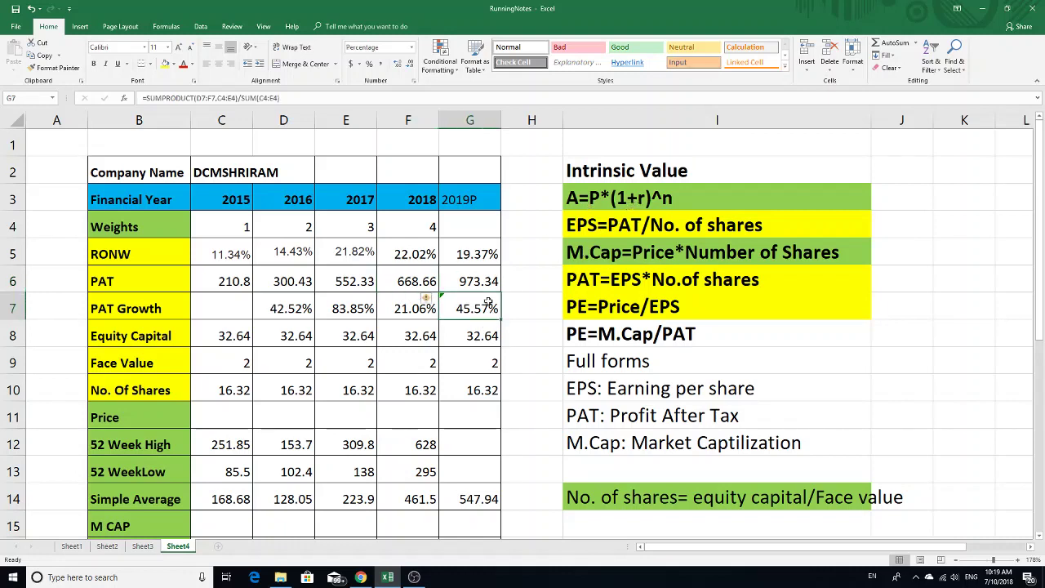
Start a compound-growth formula from the 2018 PAT, then abandon it.
text(=)
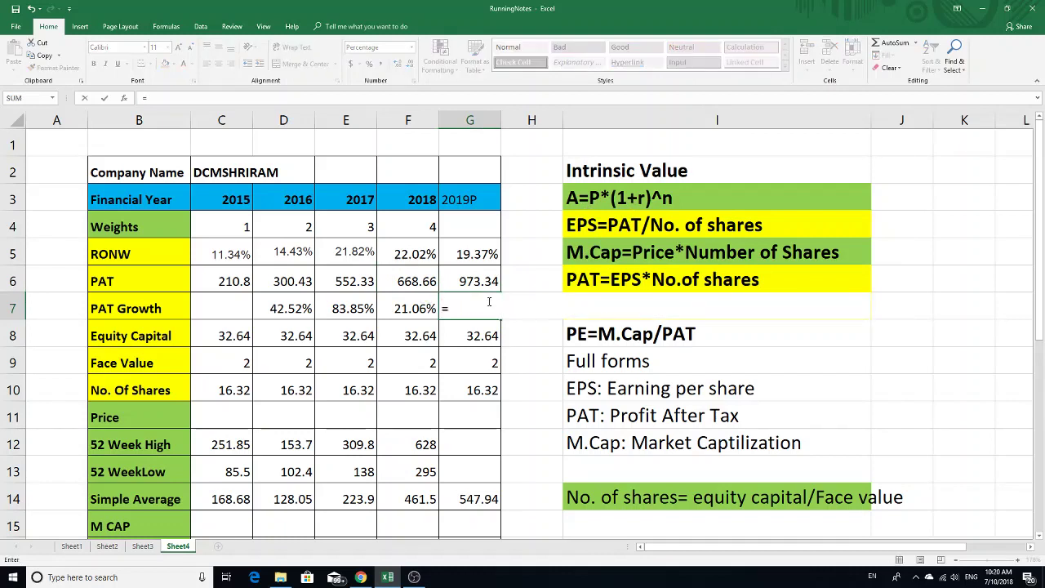
click(414, 281)
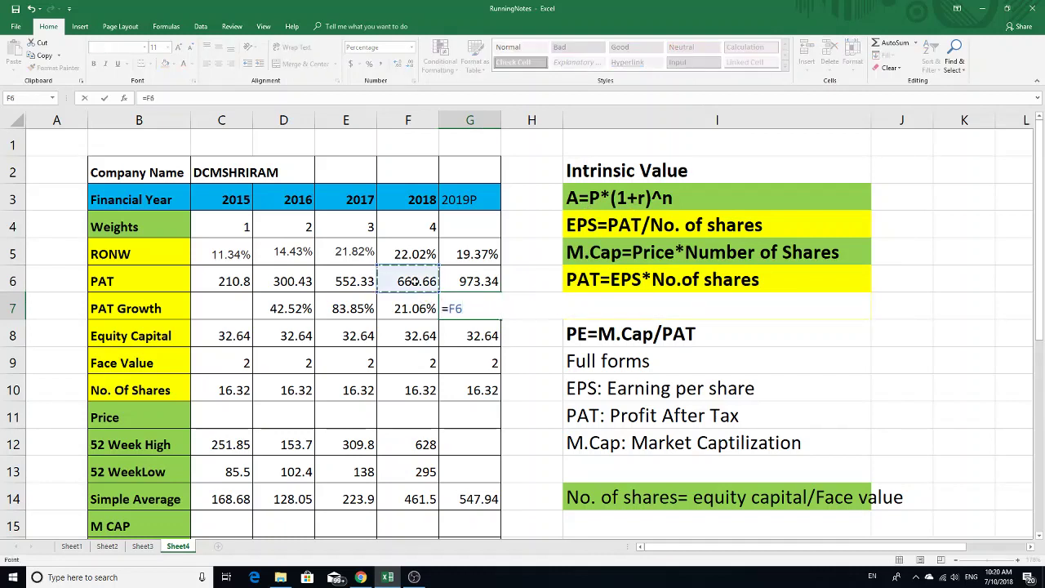
text(*)
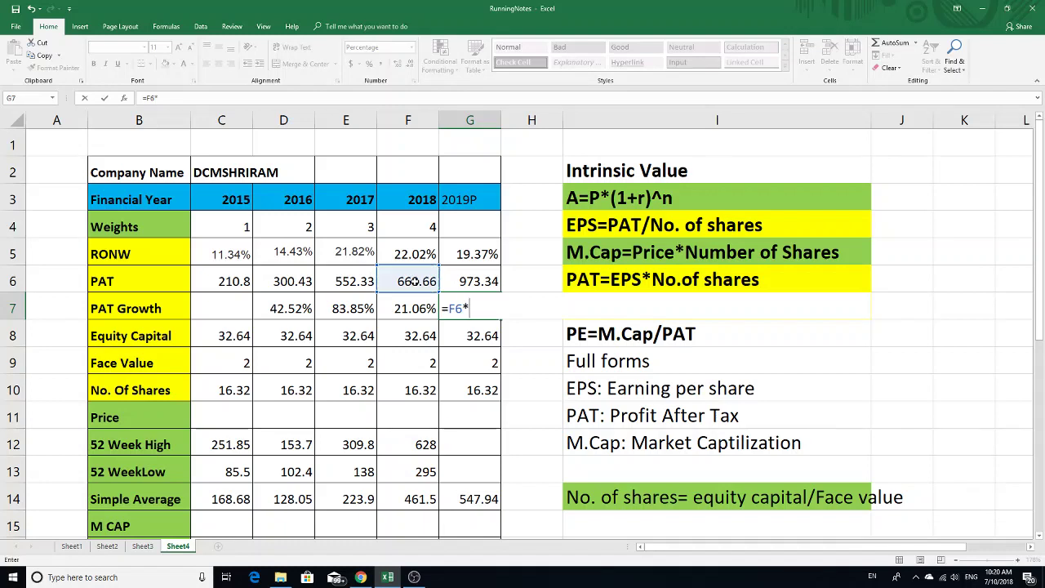
text((1+)
key(BackSpace)
key(BackSpace)
key(BackSpace)
key(BackSpace)
key(BackSpace)
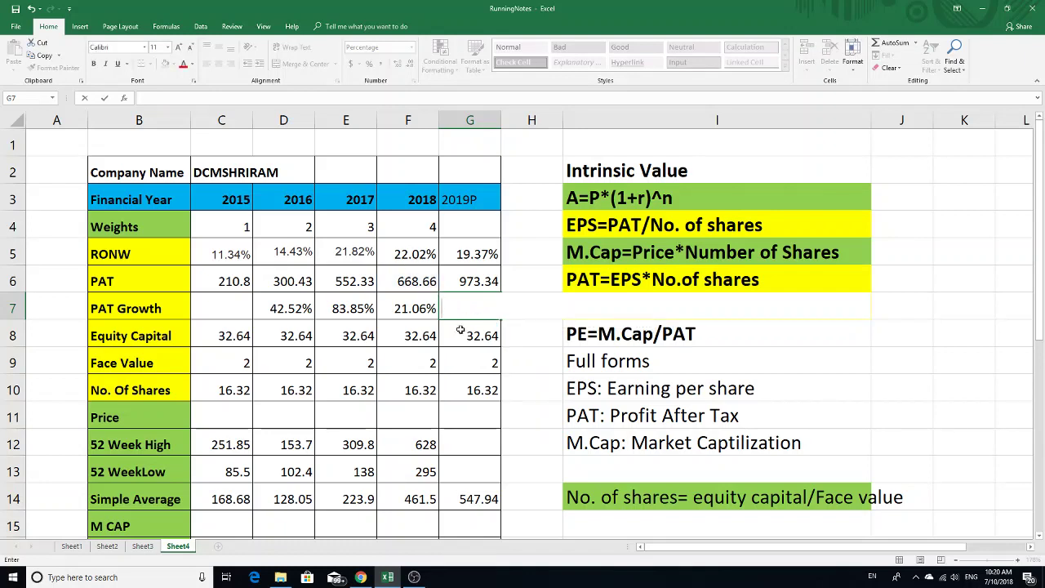
Re-enter 2019P PAT growth as =SUMPRODUCT(D7:F7,C4:E4)/SUM(C4:E4), accepting the correction (45.57%).
text(=s)
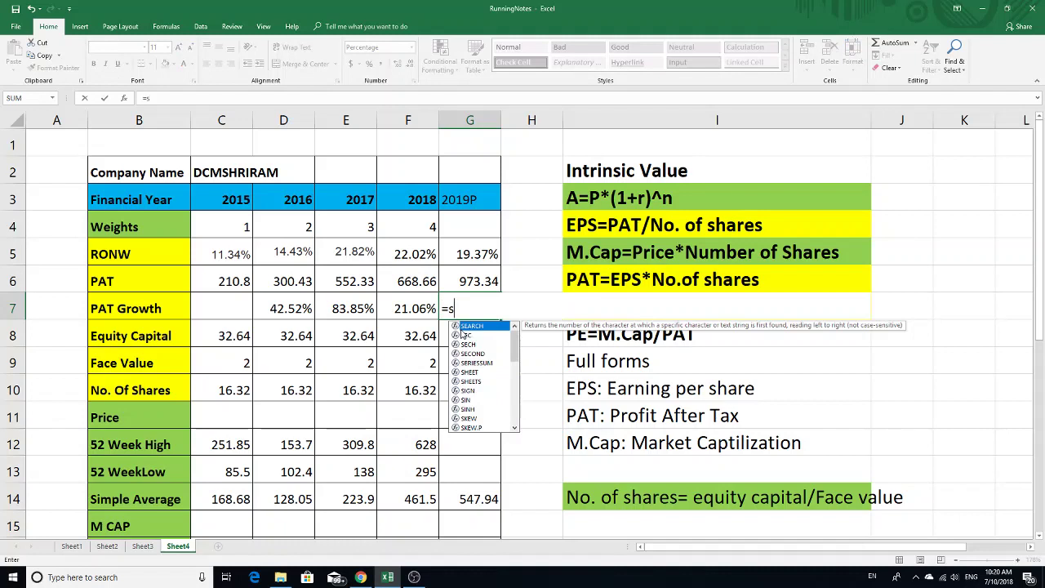
text(um)
key(Down)
key(Down)
key(Down)
key(Tab)
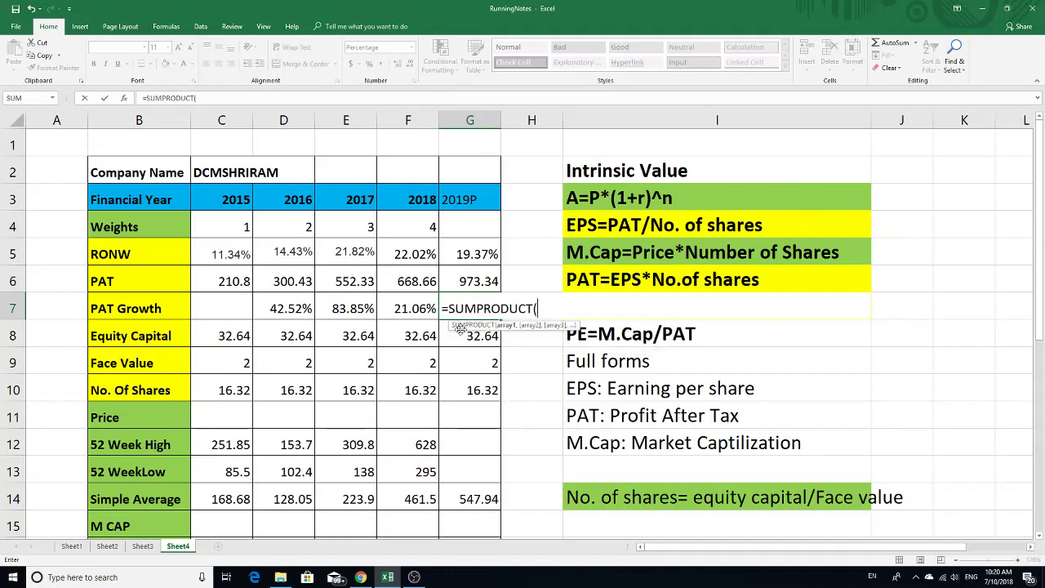
drag(313, 308, 408, 310)
key(shift+Left)
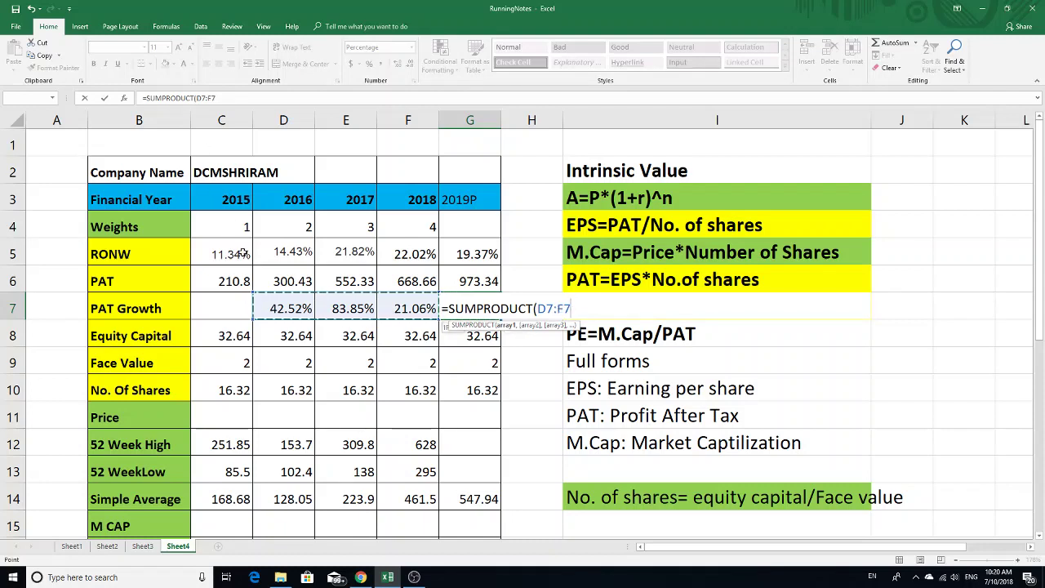
text(,)
click(214, 245)
click(217, 227)
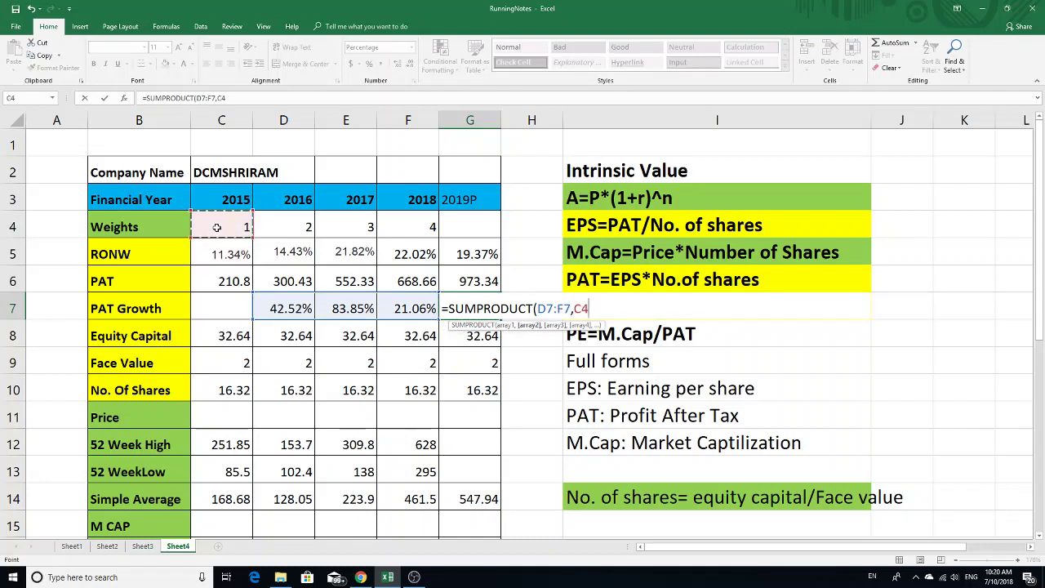
key(shift+Right)
key(shift+Right)
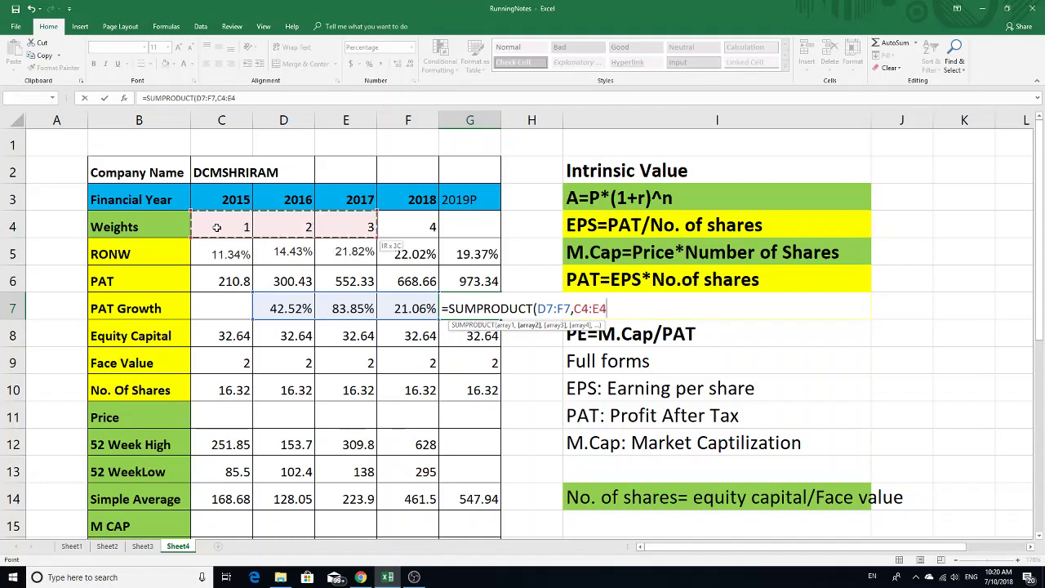
text())
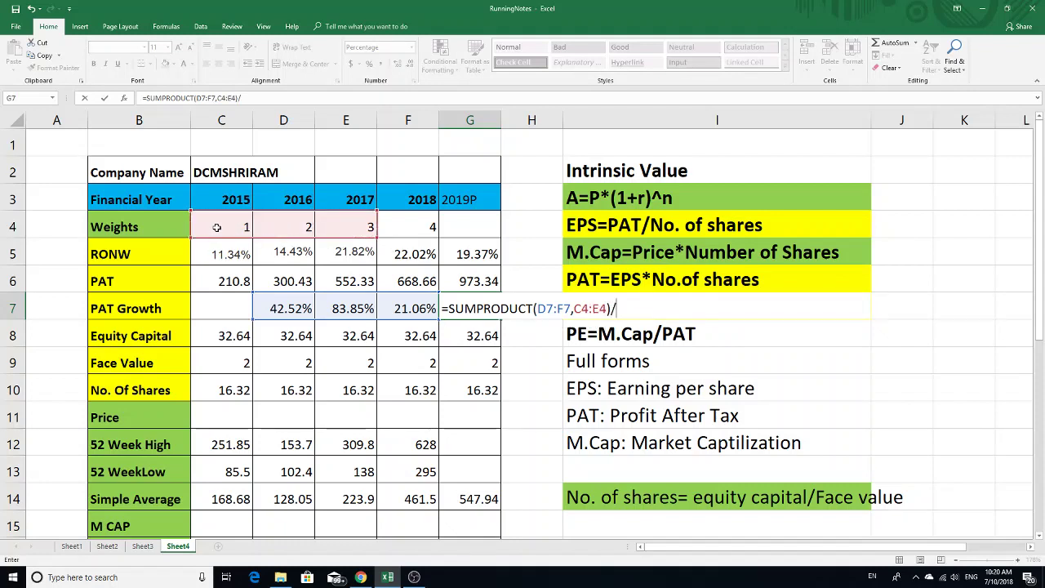
text(/sum()
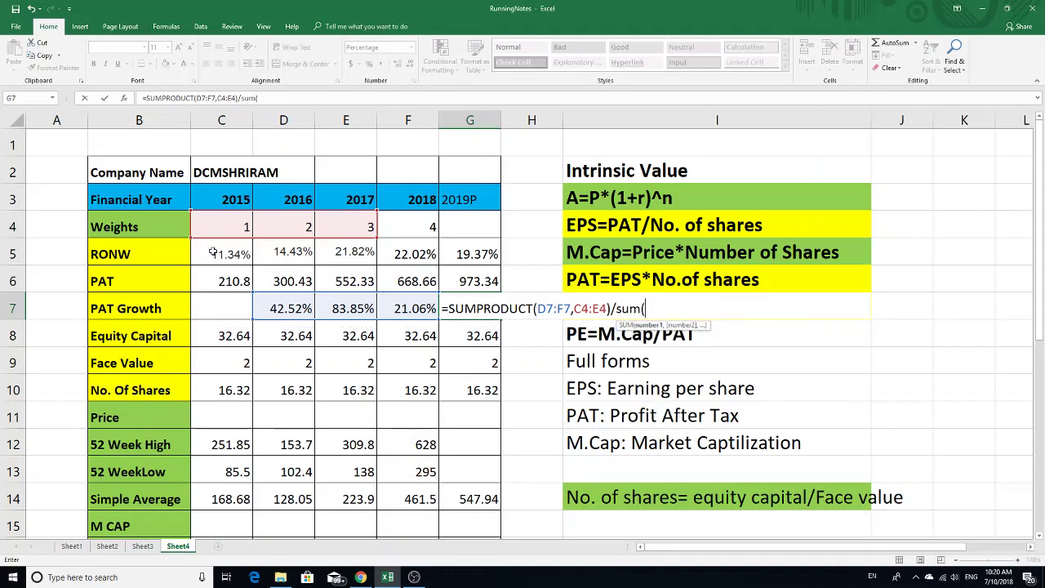
drag(218, 227, 336, 226)
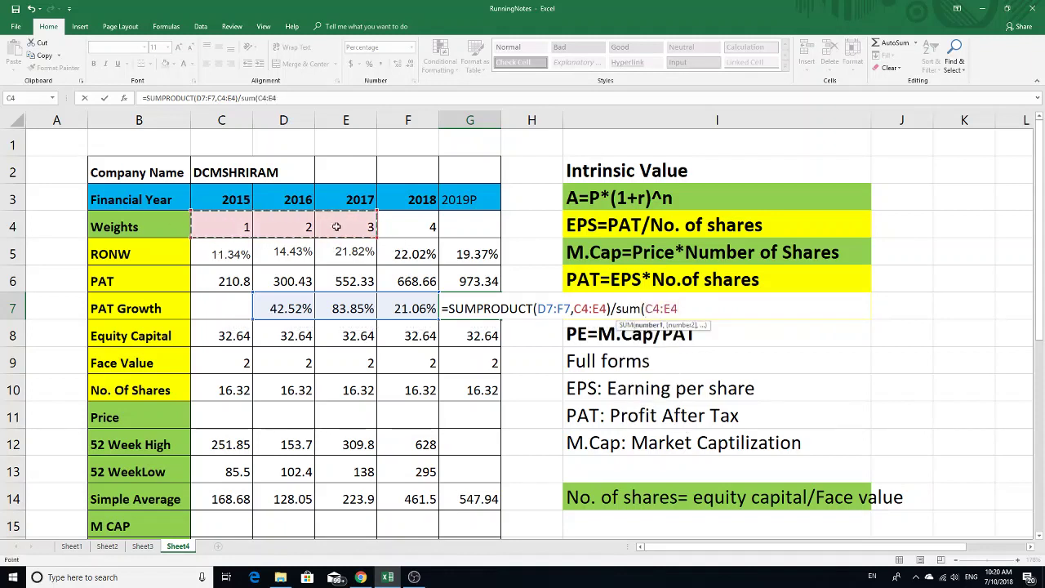
key(Return)
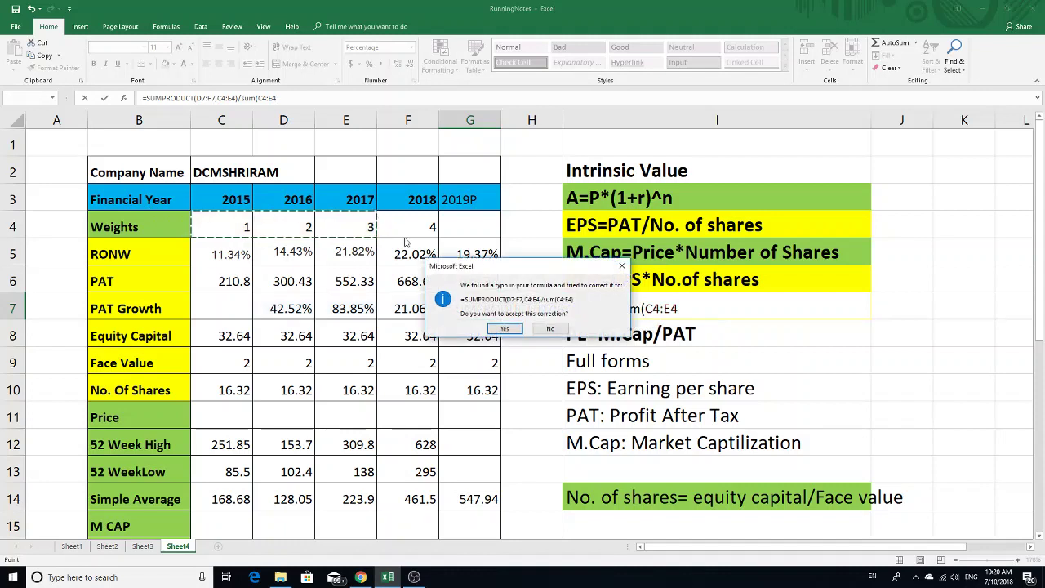
click(506, 329)
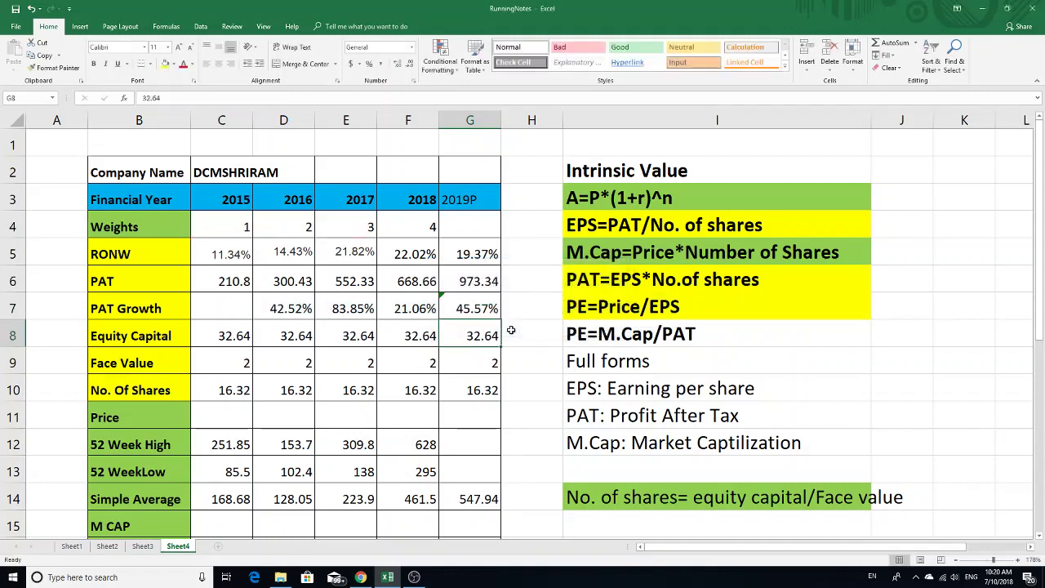
click(474, 278)
Enter =F6*(1+G7) in G6 so the 2019P PAT projects to 973.34.
text(=)
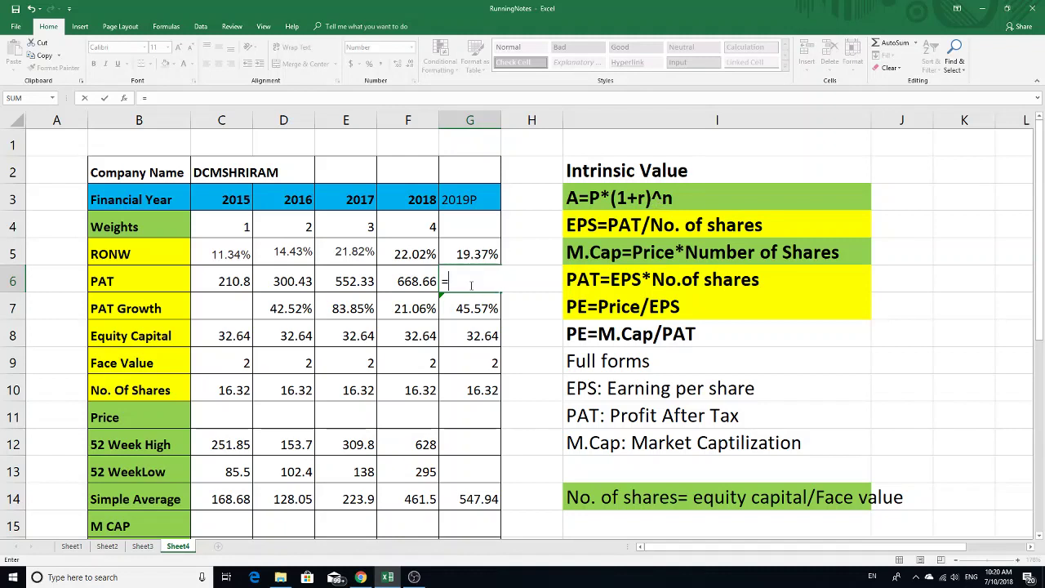
click(416, 282)
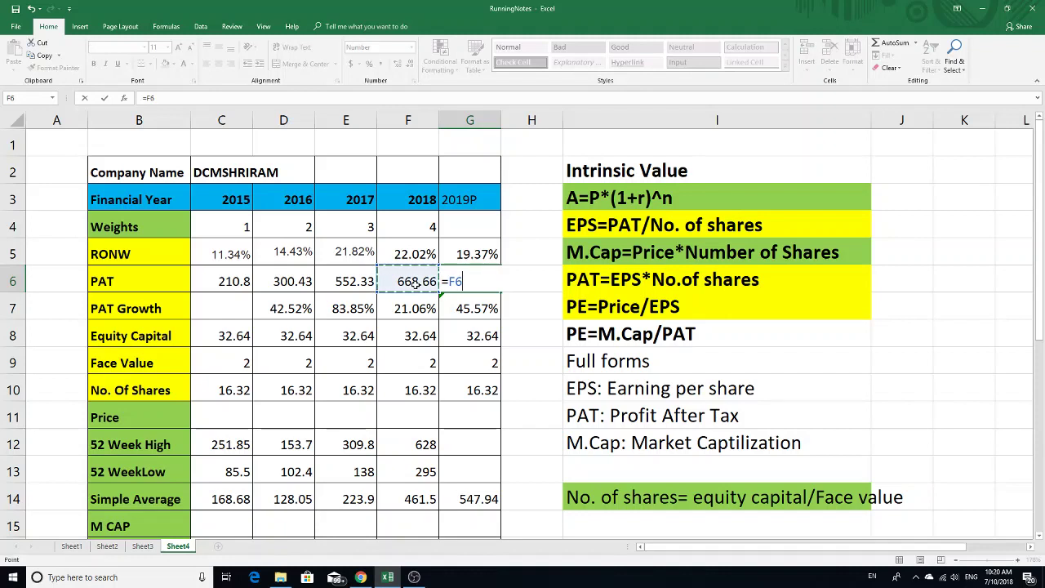
text(*)
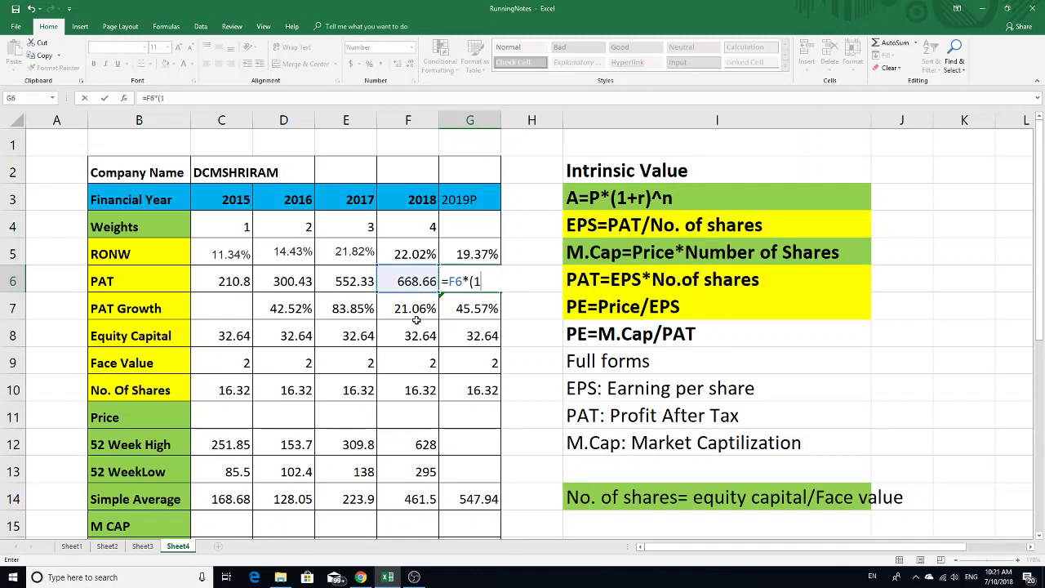
click(482, 304)
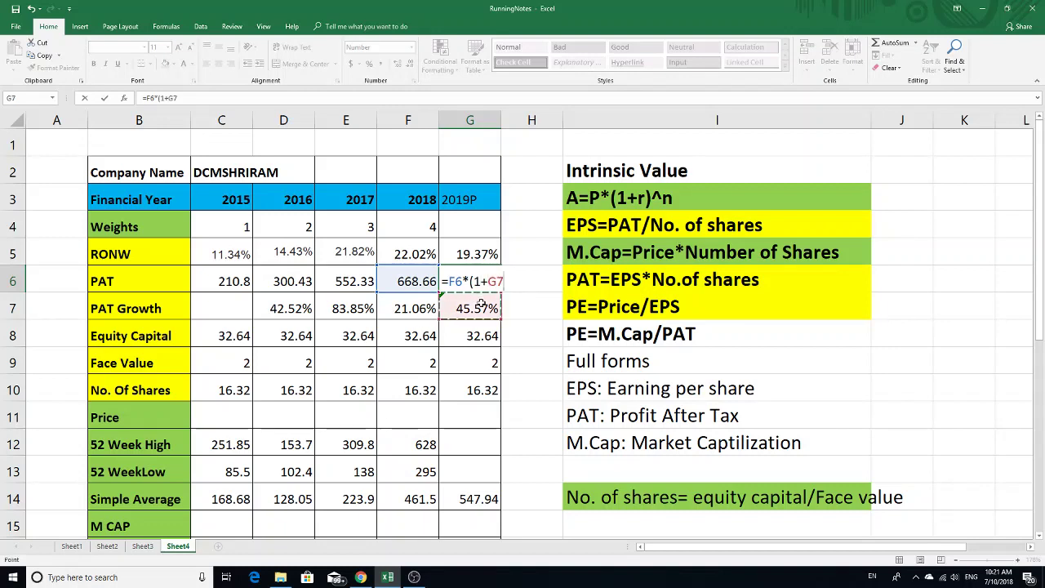
text())
key(ctrl+Return)
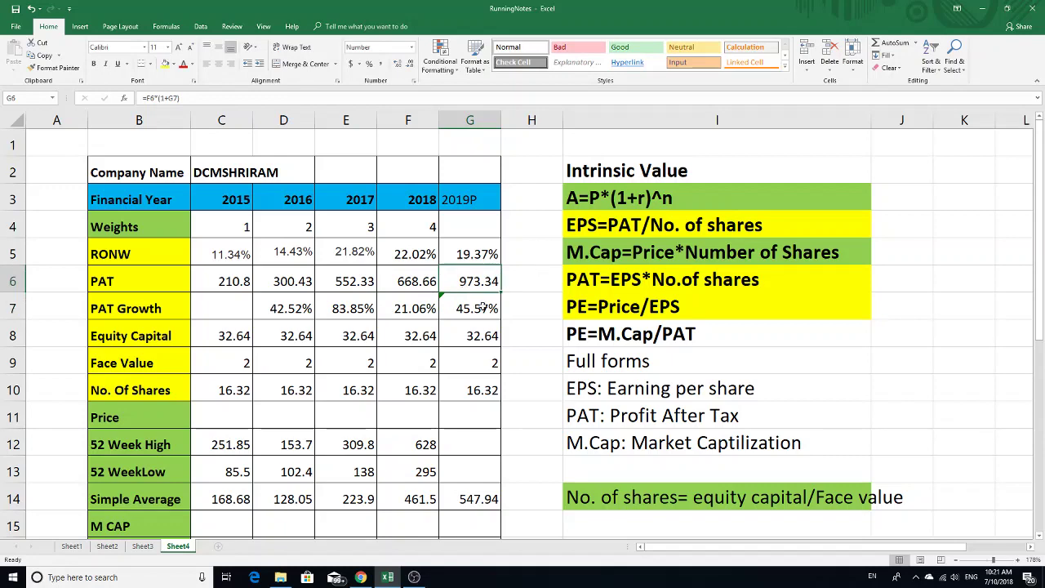
scroll(506, 346, down, 1)
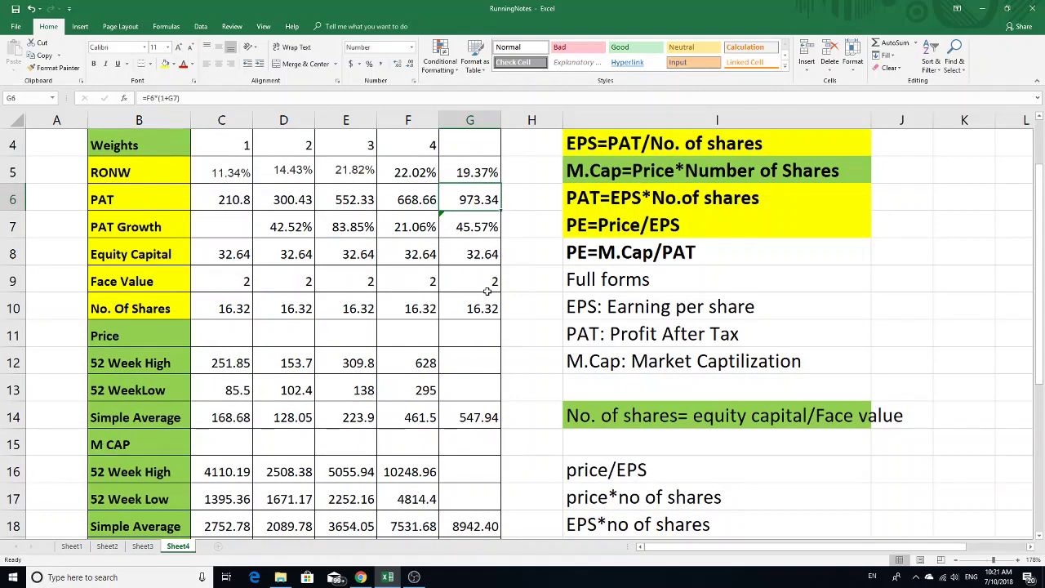
key(Down)
key(Down)
key(Down)
key(Down)
key(Down)
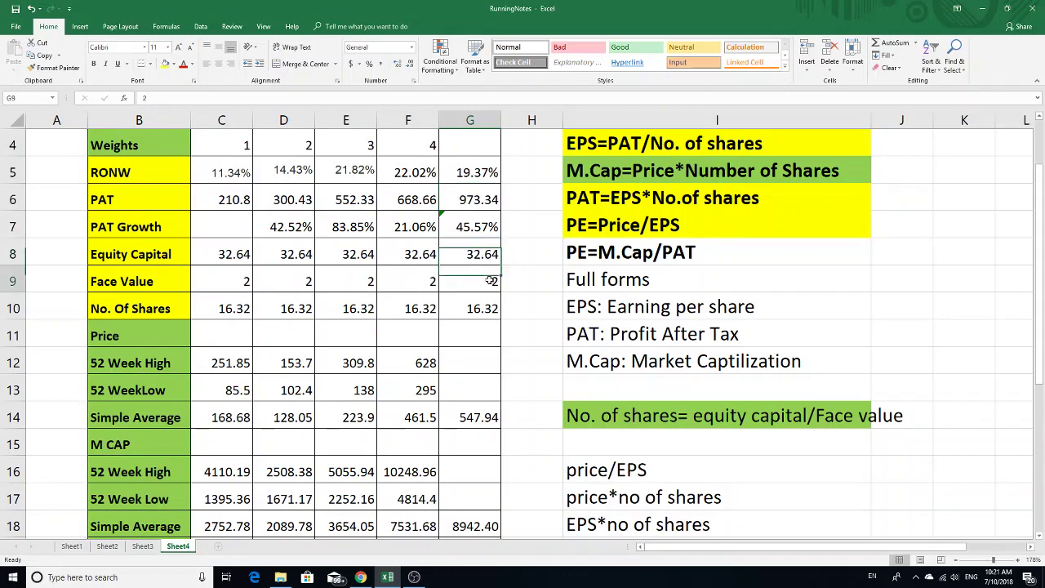
click(487, 308)
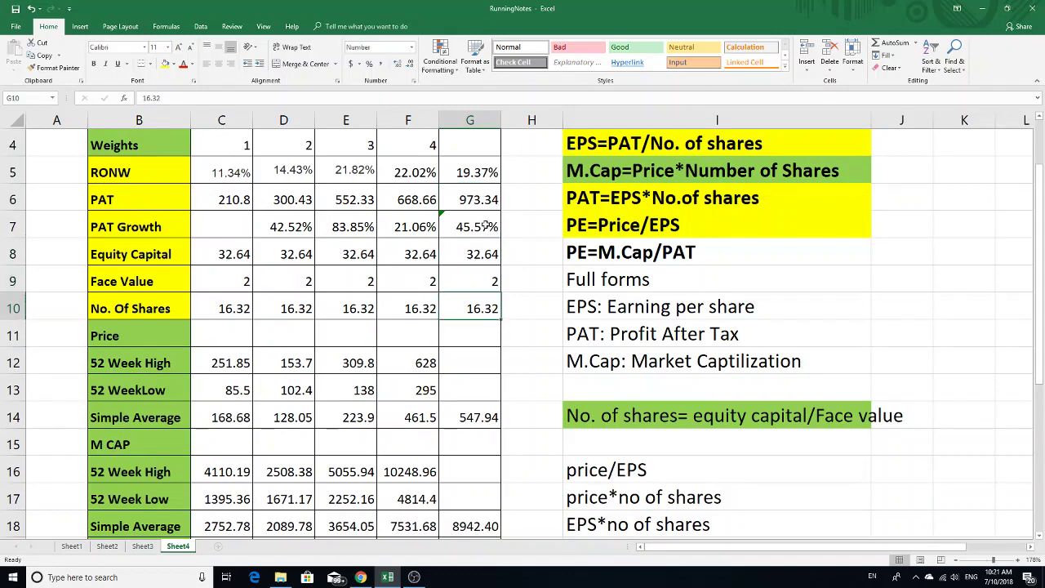
scroll(486, 227, down, 4)
scroll(490, 241, up, 5)
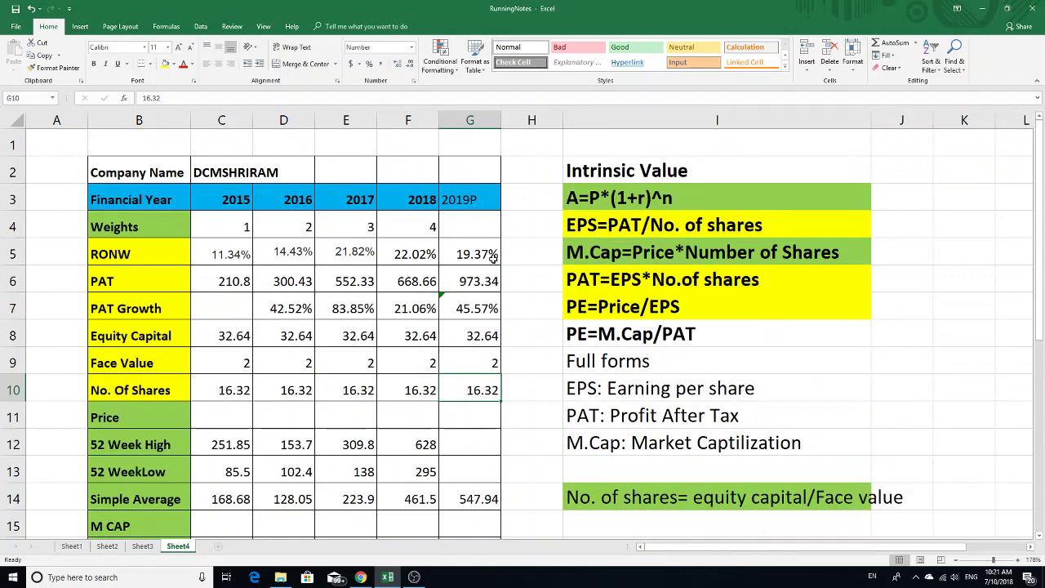
scroll(493, 257, down, 5)
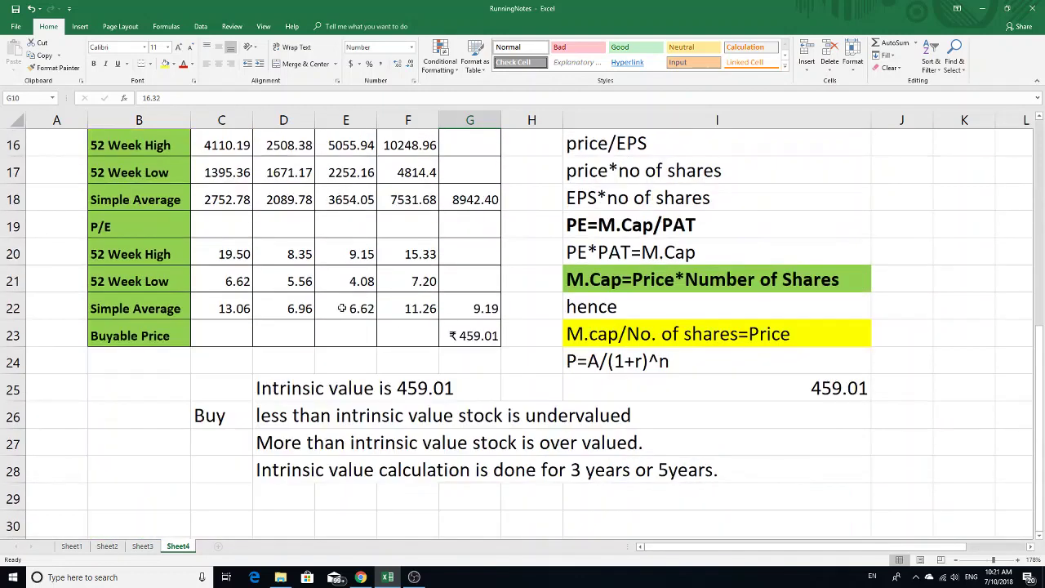
click(342, 308)
click(488, 305)
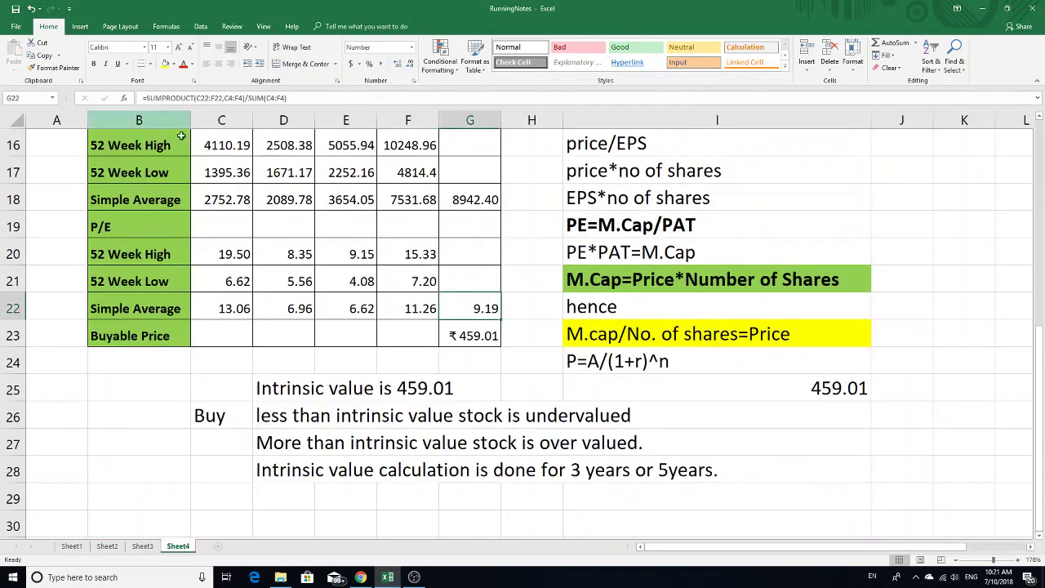
double_click(449, 303)
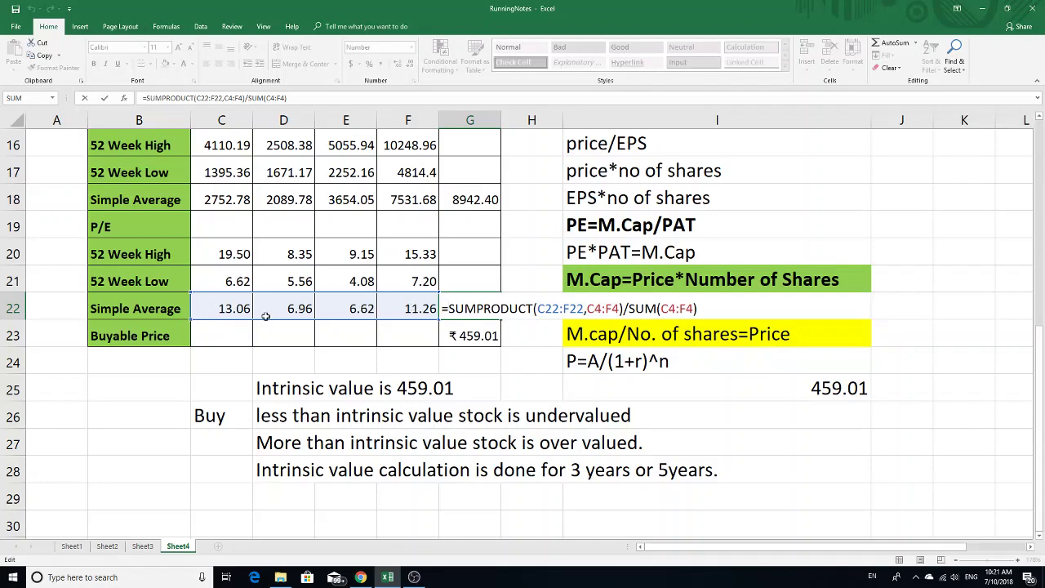
scroll(384, 326, up, 5)
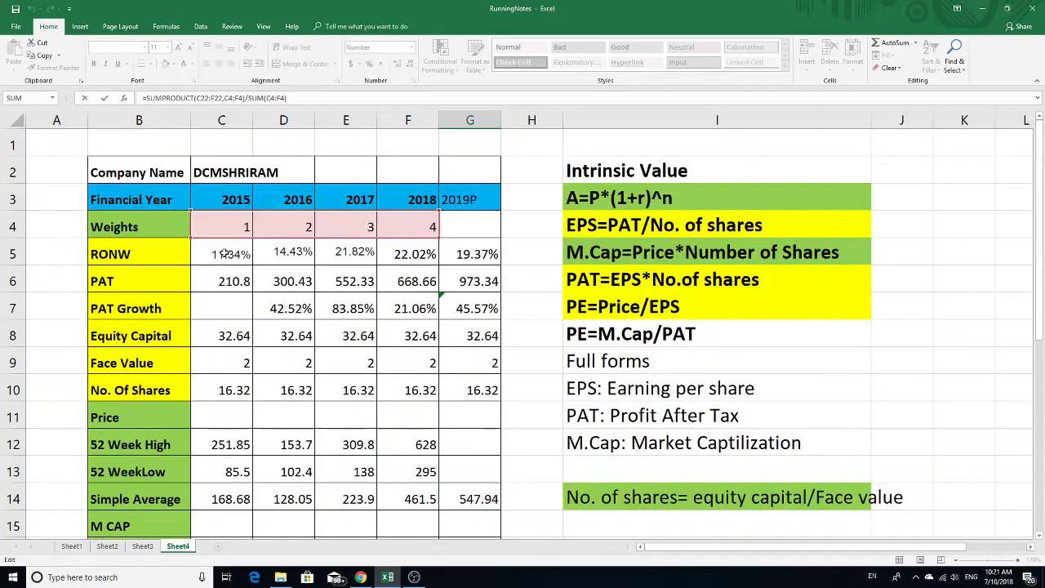
scroll(466, 494, down, 4)
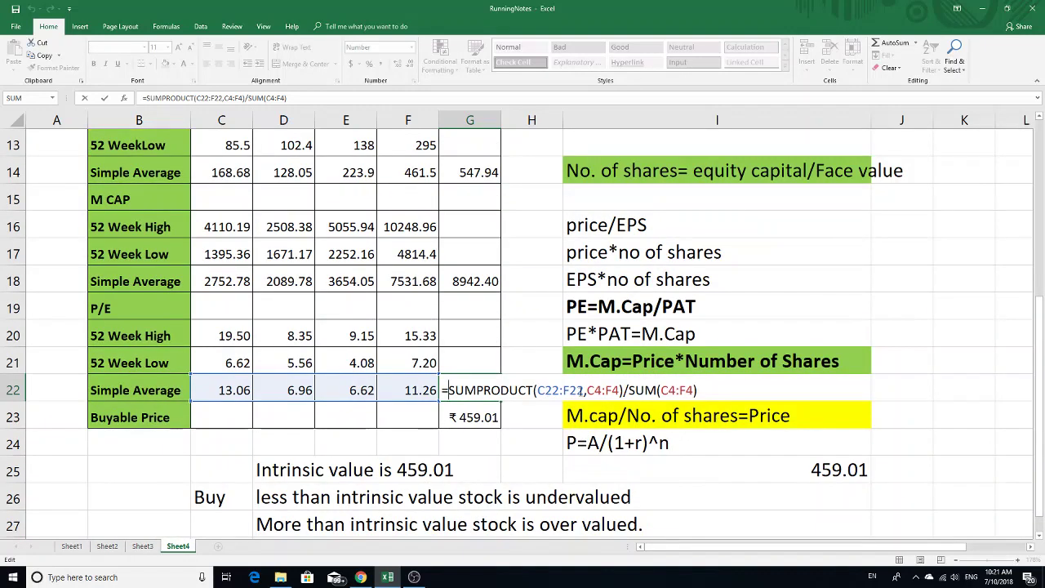
click(513, 335)
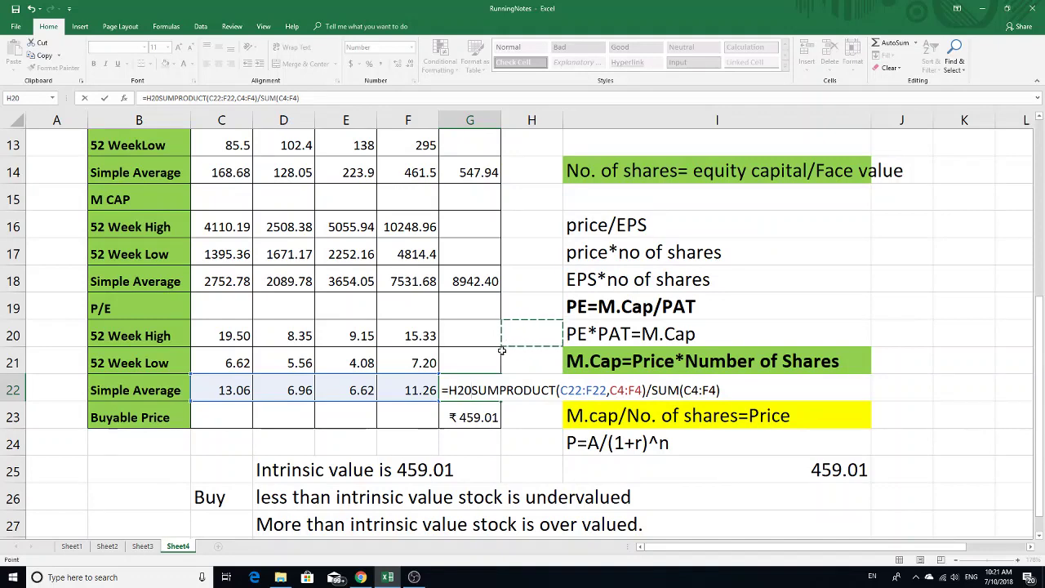
key(BackSpace)
key(BackSpace)
key(BackSpace)
key(Return)
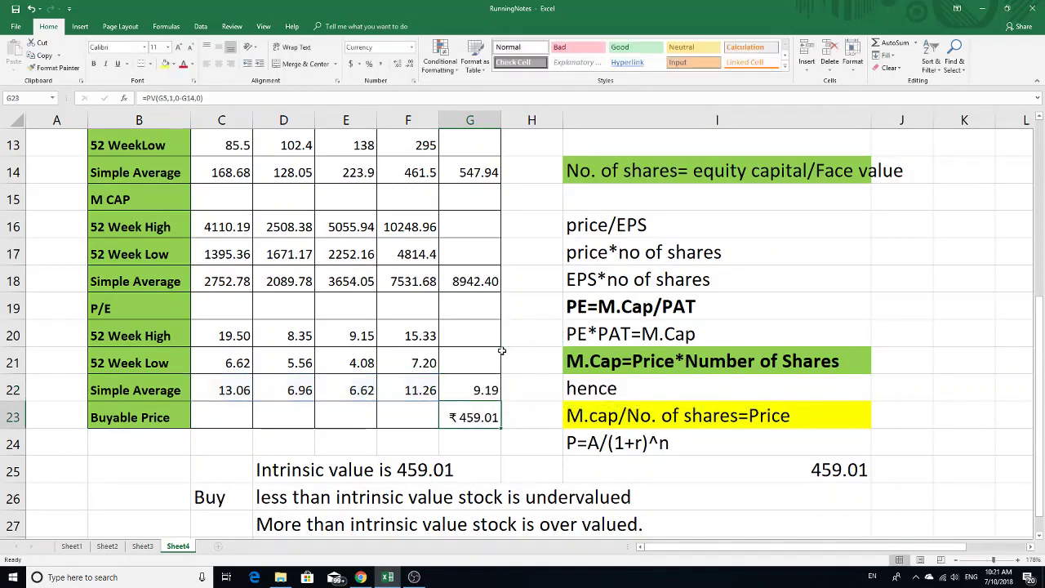
click(490, 384)
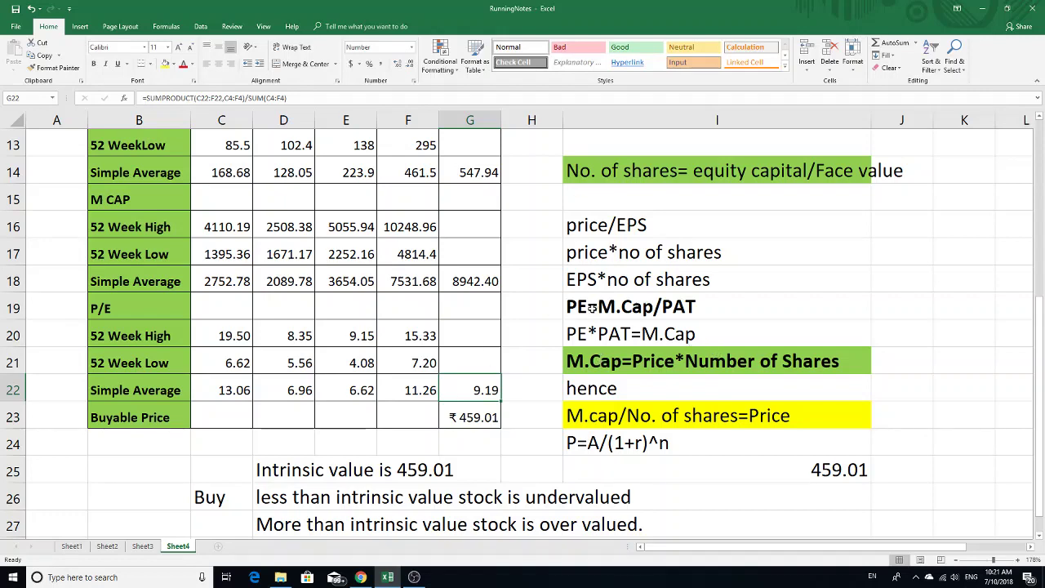
scroll(600, 325, up, 1)
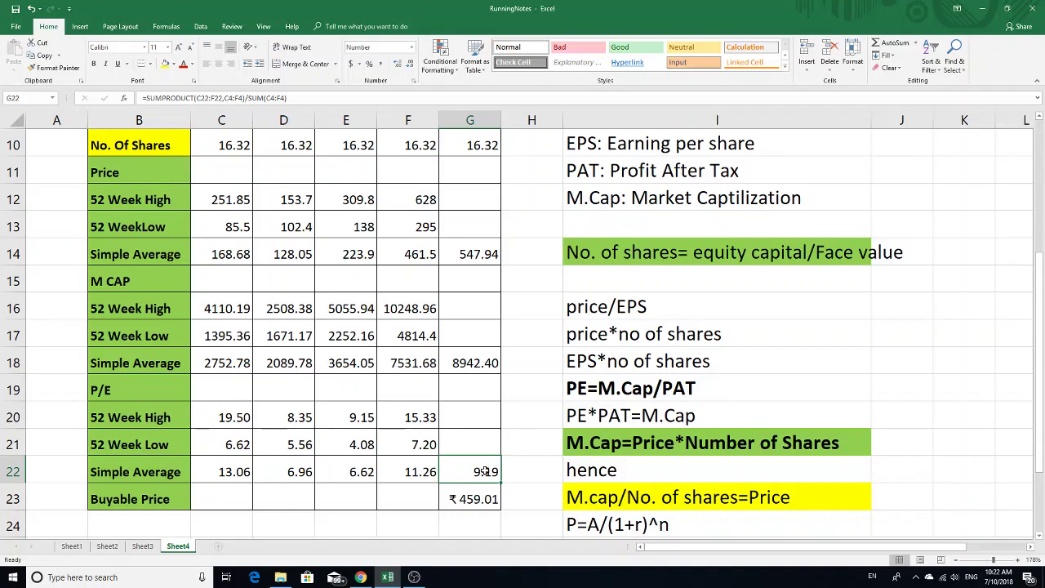
Check the projected PAT in G6 and the market cap cell G18.
scroll(540, 372, up, 2)
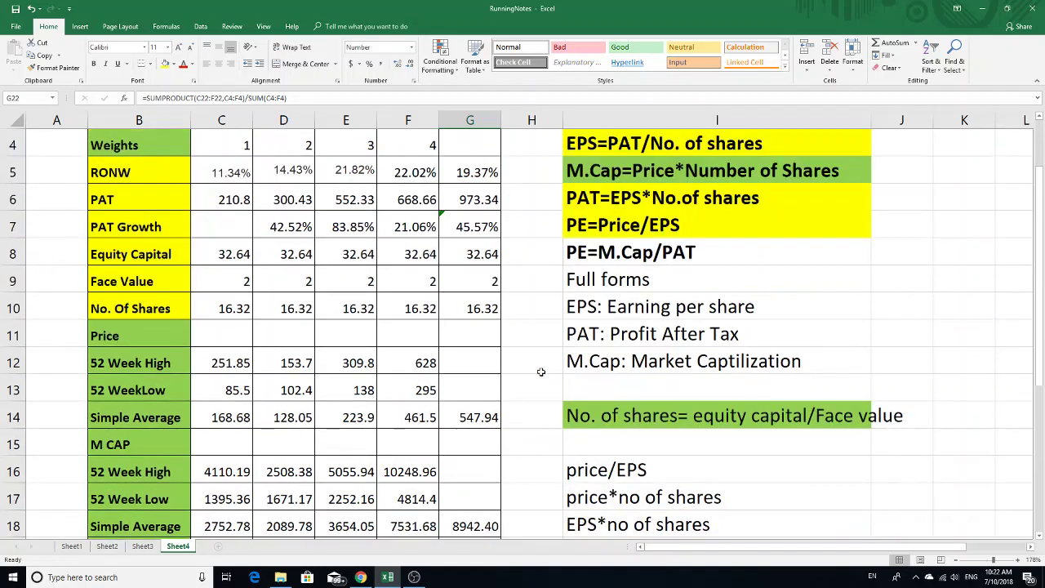
click(464, 197)
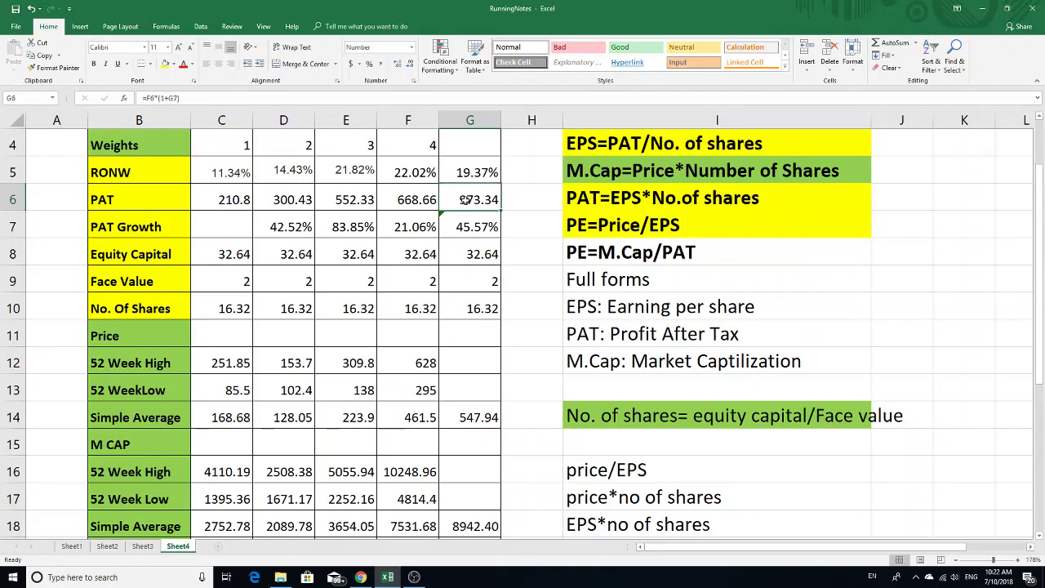
scroll(526, 336, down, 2)
click(463, 364)
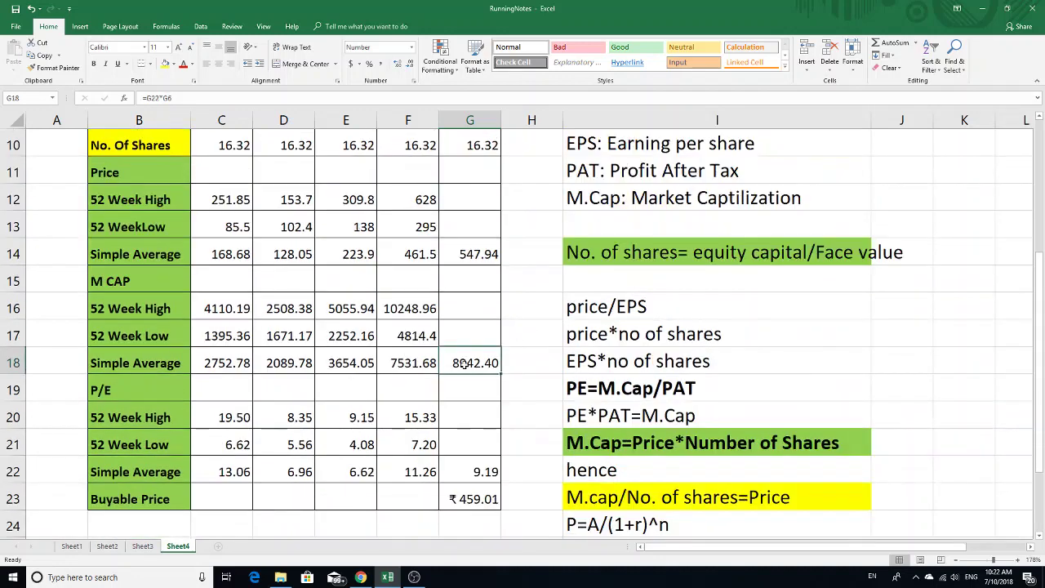
scroll(649, 397, down, 1)
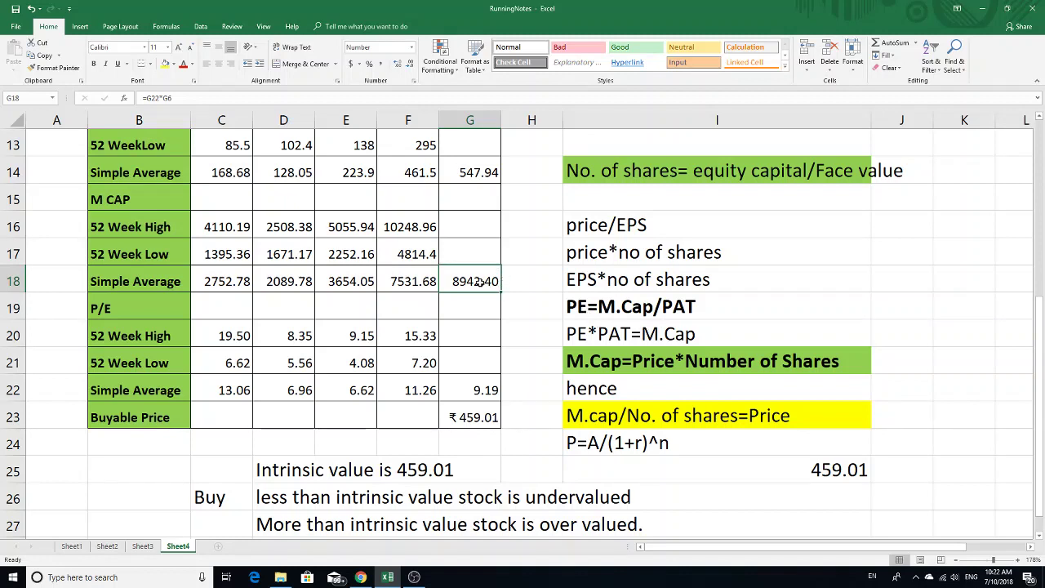
Enter =G22*G6 in G18 for a 2019P market cap of 8942.40.
text(=)
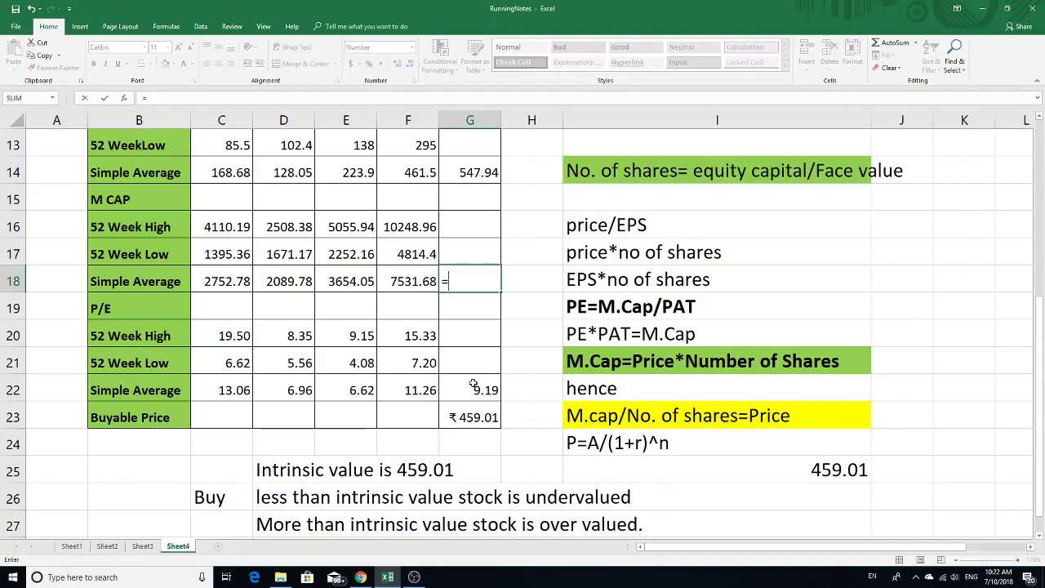
click(474, 386)
scroll(474, 385, up, 1)
scroll(474, 385, down, 1)
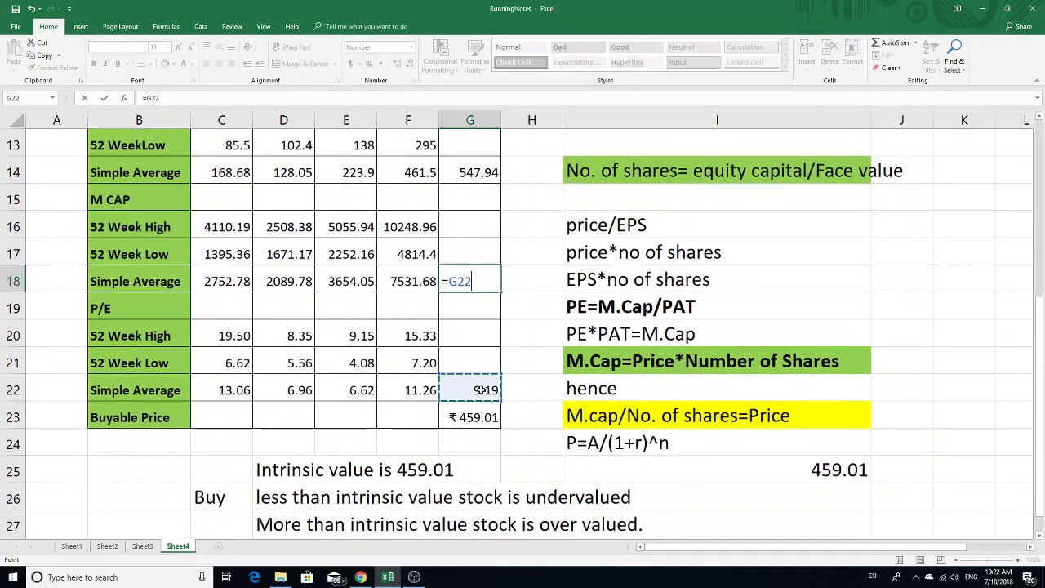
text(*)
scroll(474, 326, up, 4)
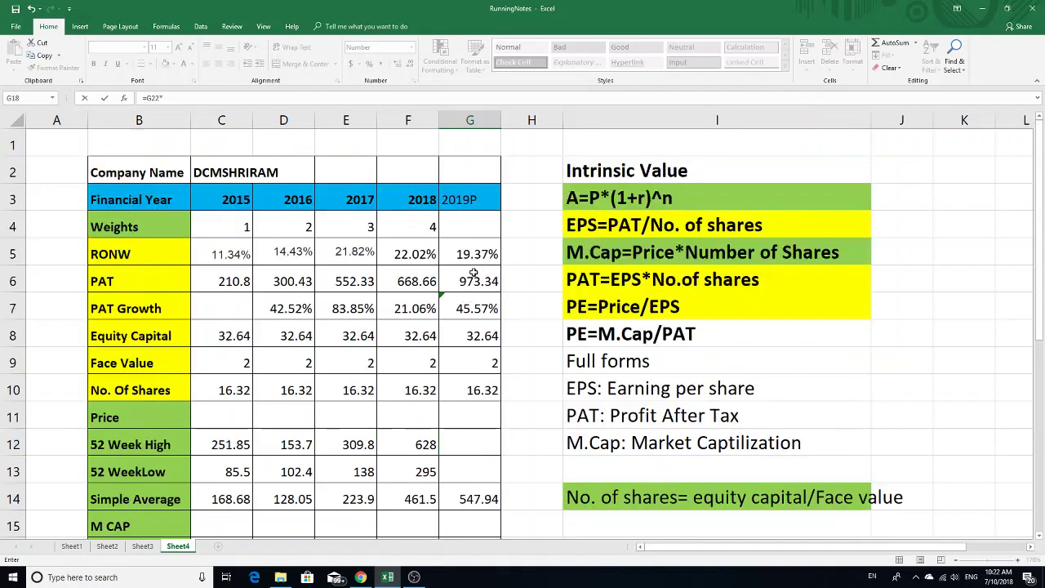
click(476, 282)
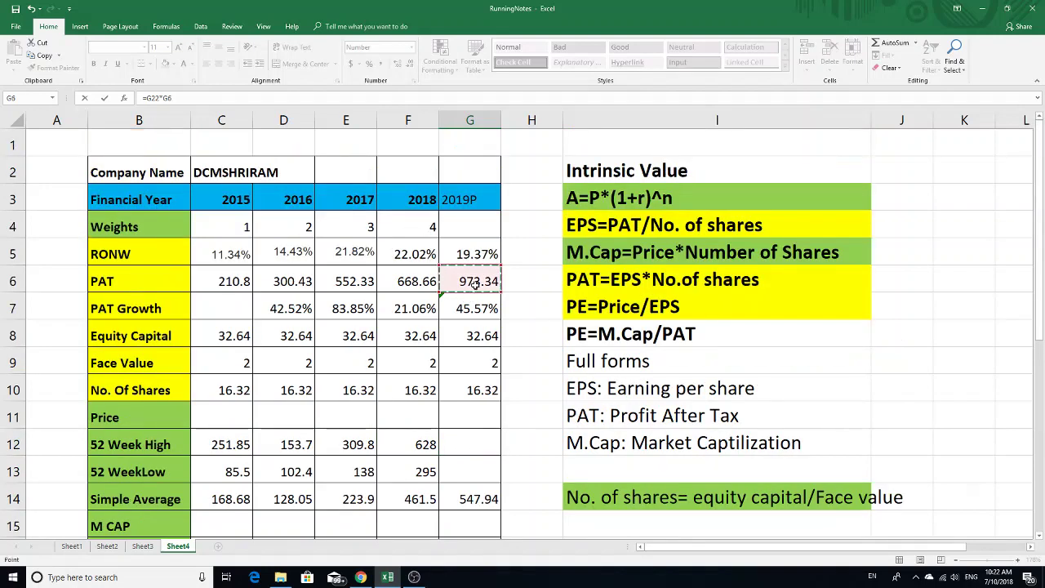
key(Return)
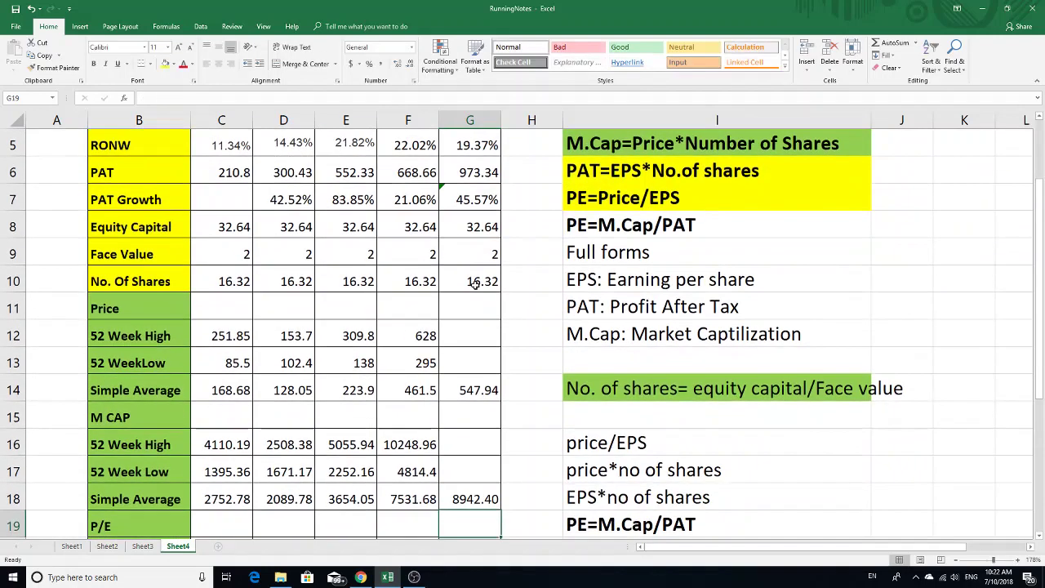
click(460, 501)
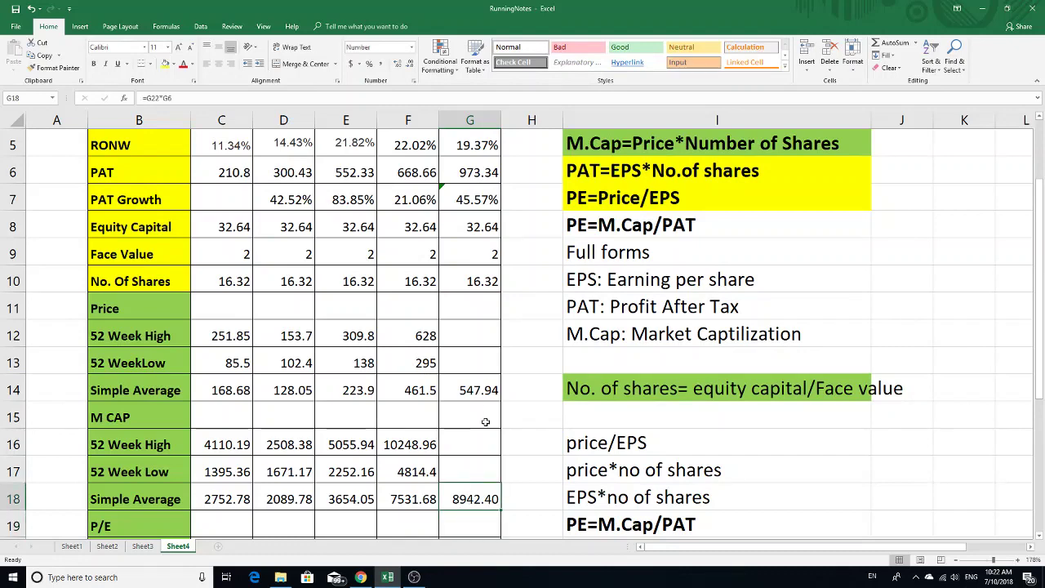
scroll(484, 393, down, 1)
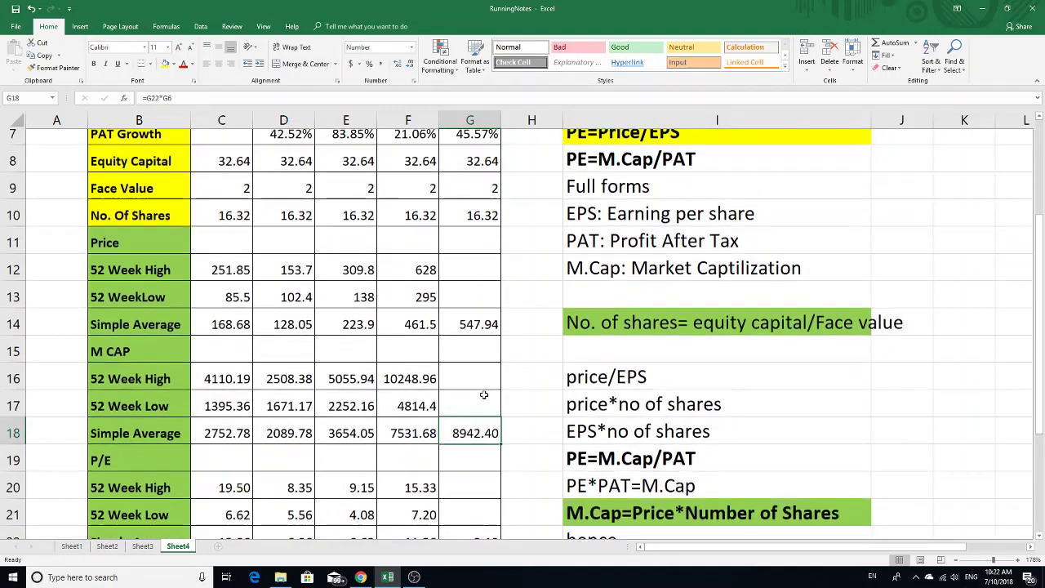
Inspect the price in G14, the share count in G10 and M CAP in G18.
click(476, 319)
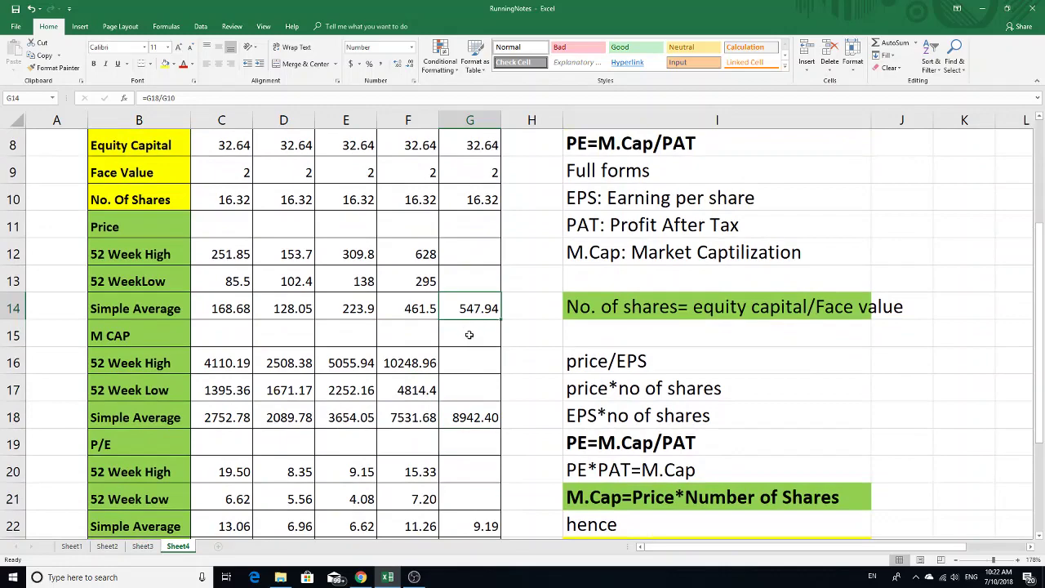
scroll(472, 347, down, 1)
scroll(473, 357, up, 3)
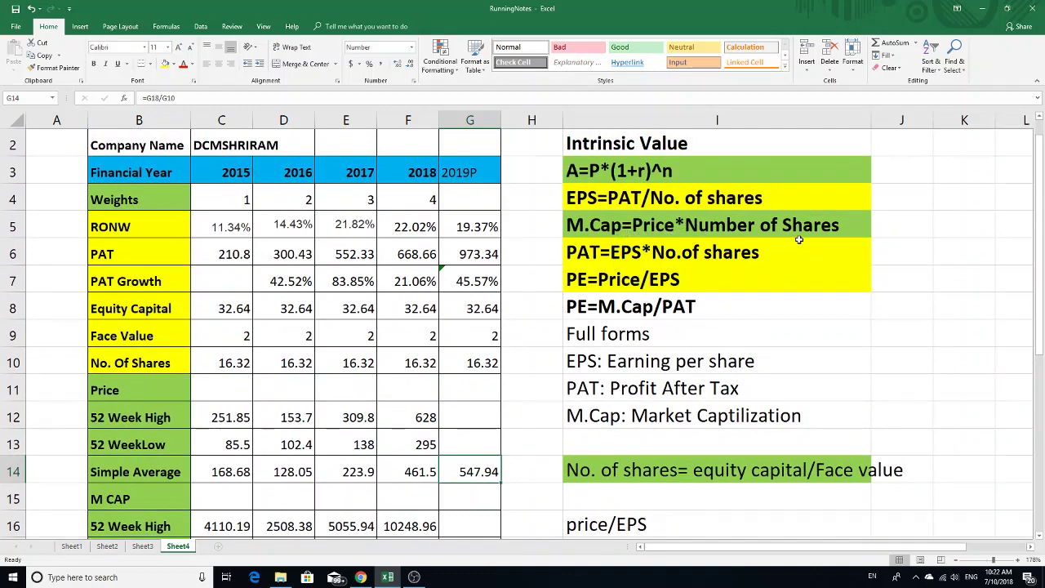
click(480, 368)
scroll(473, 440, down, 2)
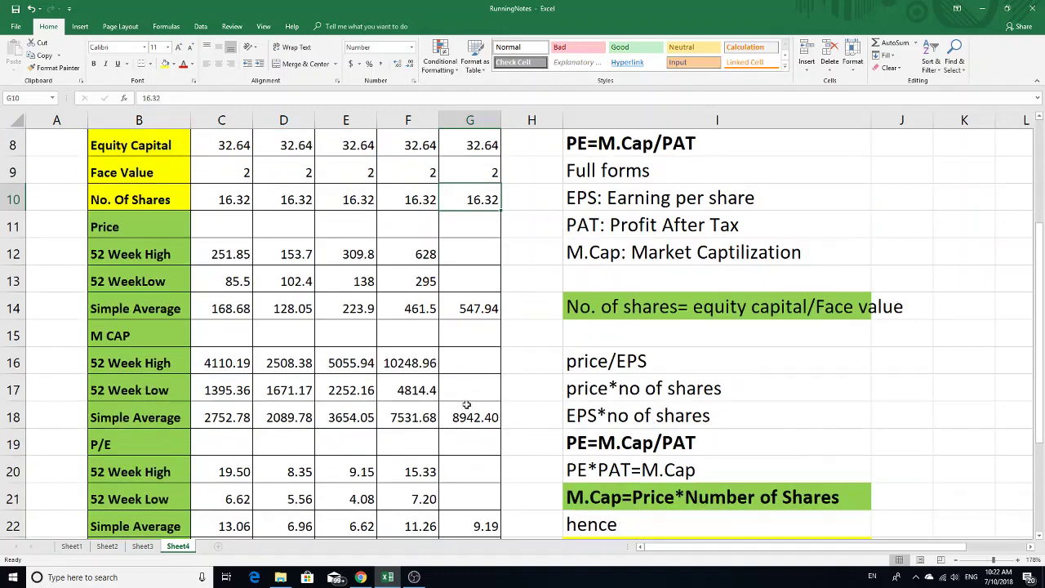
click(468, 409)
Set G14 to =G18/G10, giving a 2019P price of 547.94.
click(478, 309)
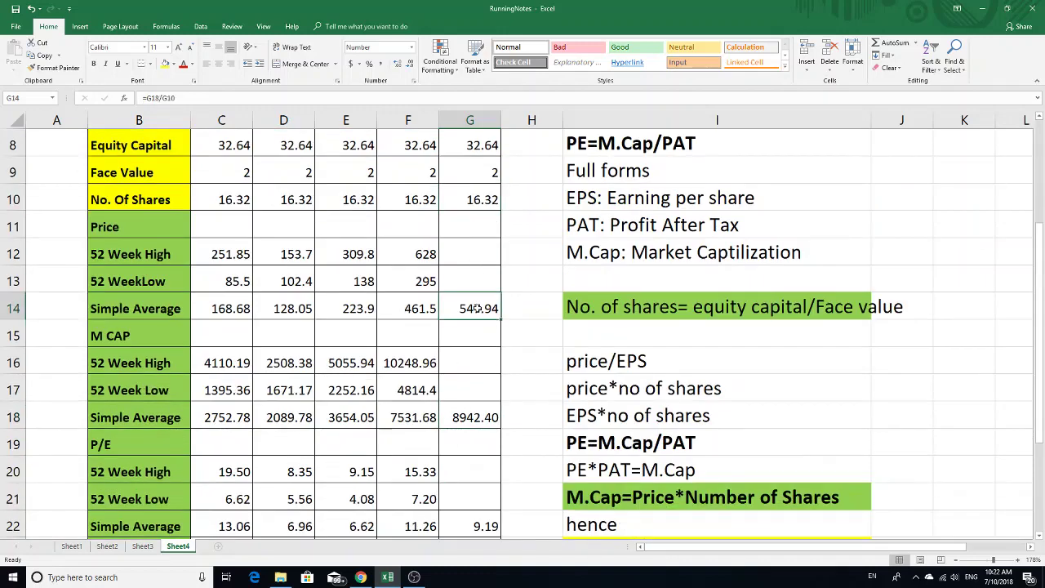
text(=)
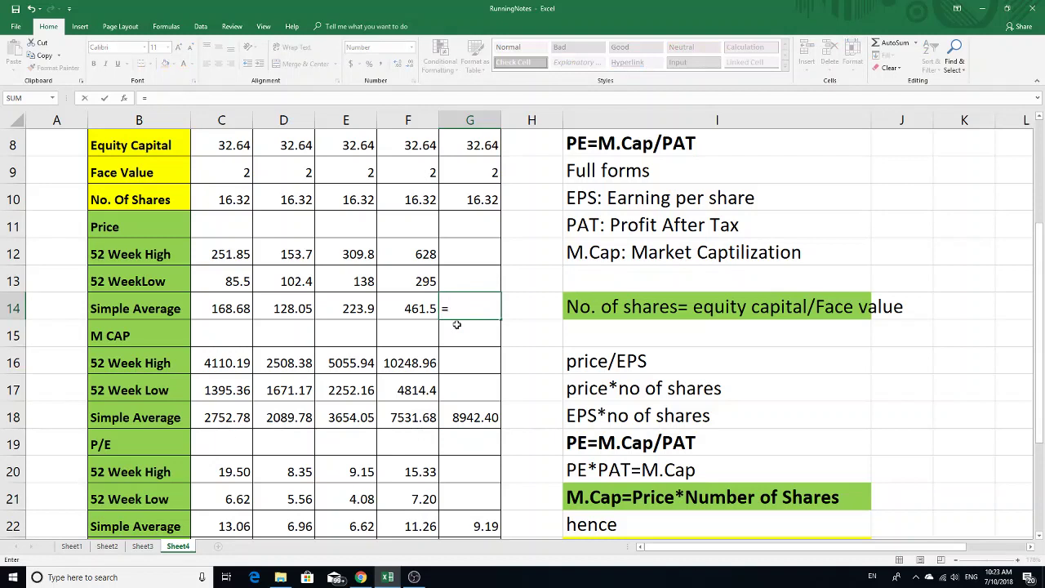
click(454, 416)
text(/)
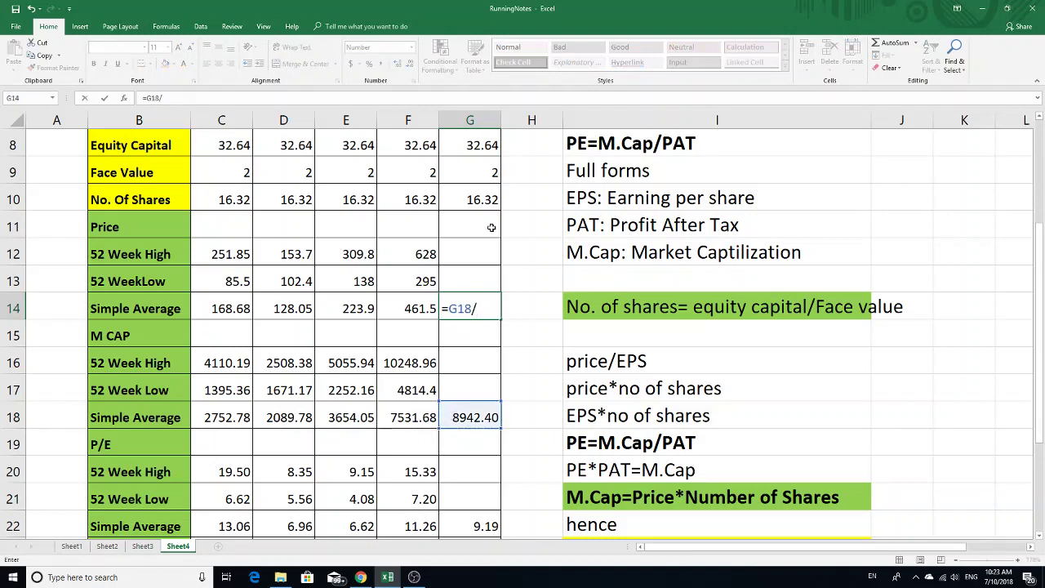
click(492, 200)
key(Return)
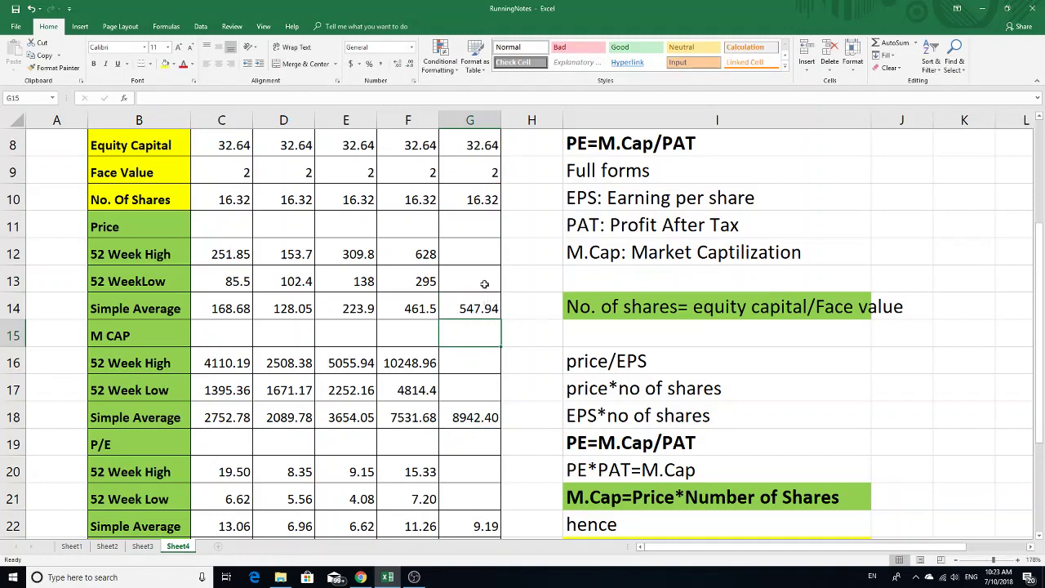
scroll(482, 307, up, 1)
scroll(482, 273, up, 1)
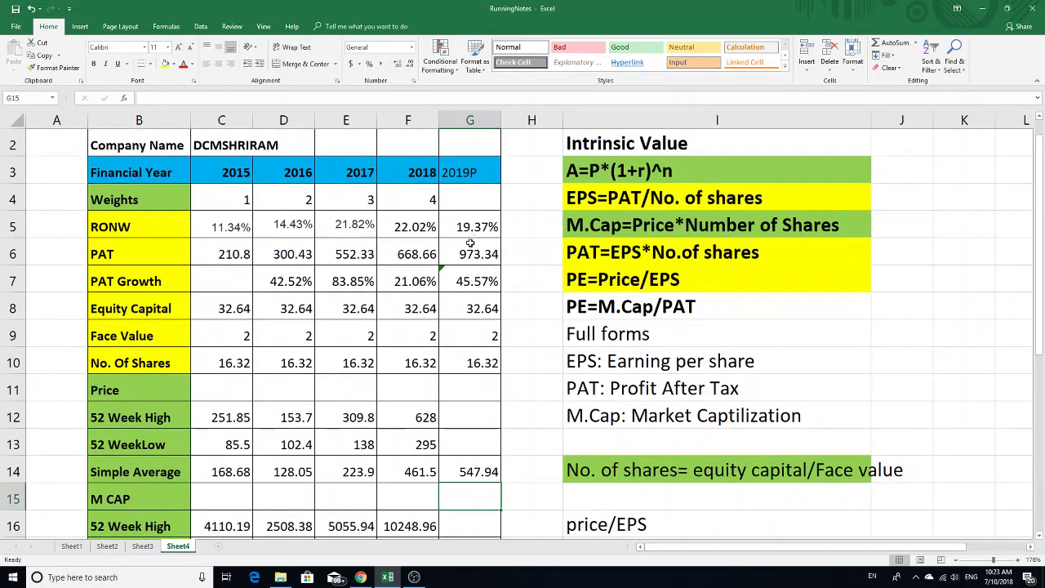
scroll(490, 279, down, 5)
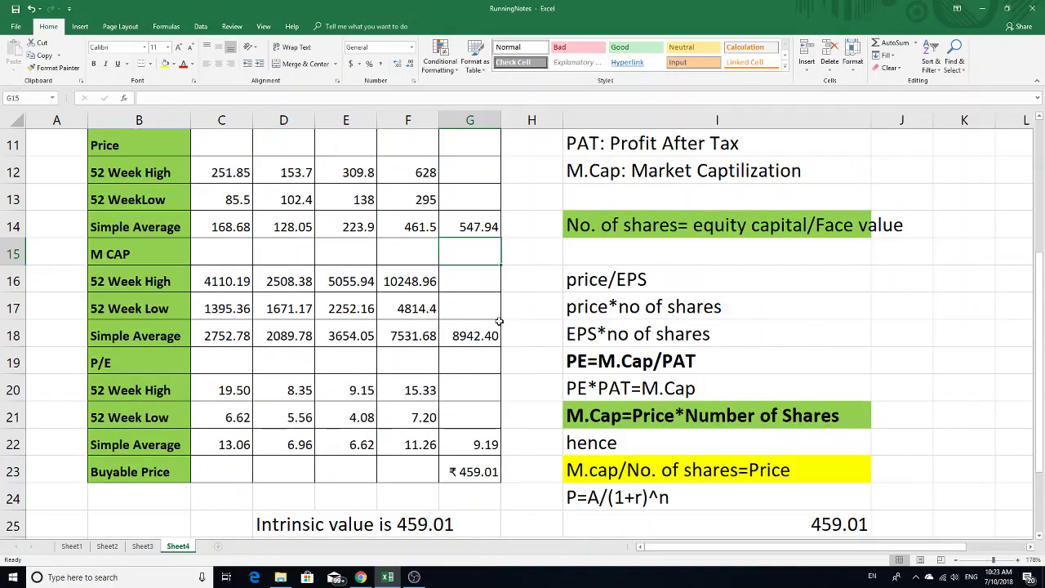
scroll(495, 299, up, 4)
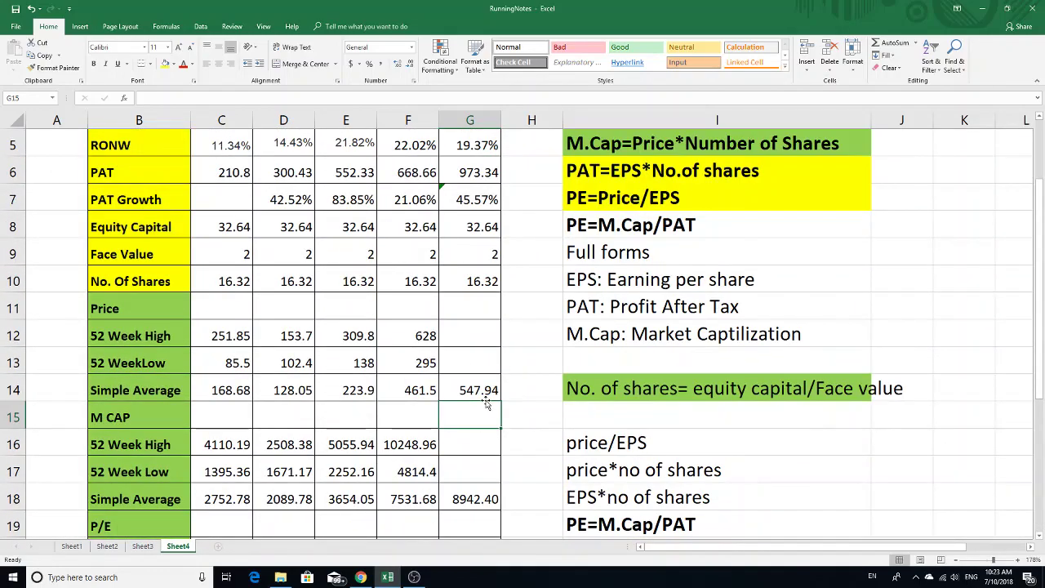
scroll(486, 394, down, 2)
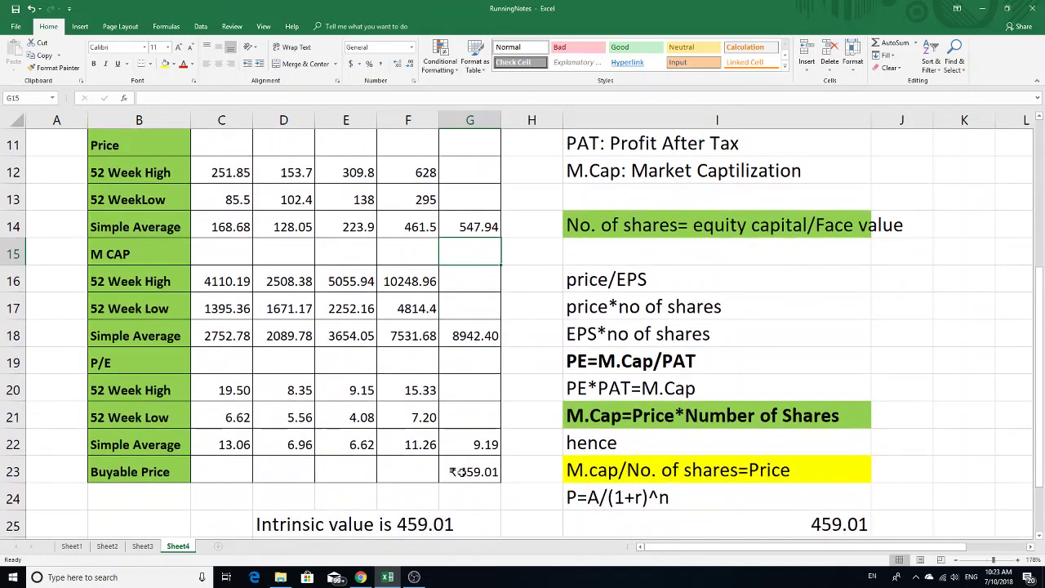
scroll(458, 427, up, 2)
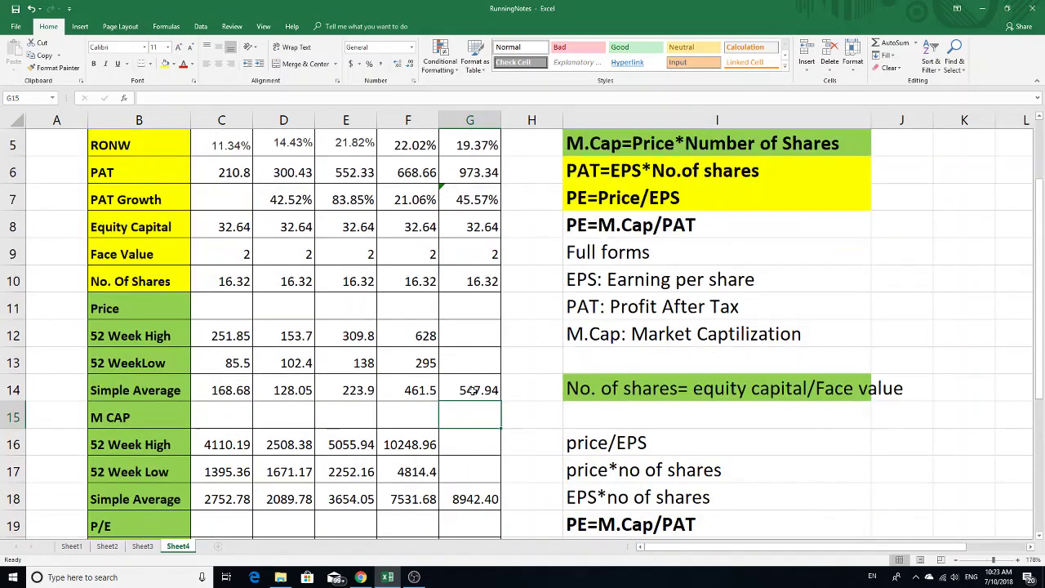
click(474, 391)
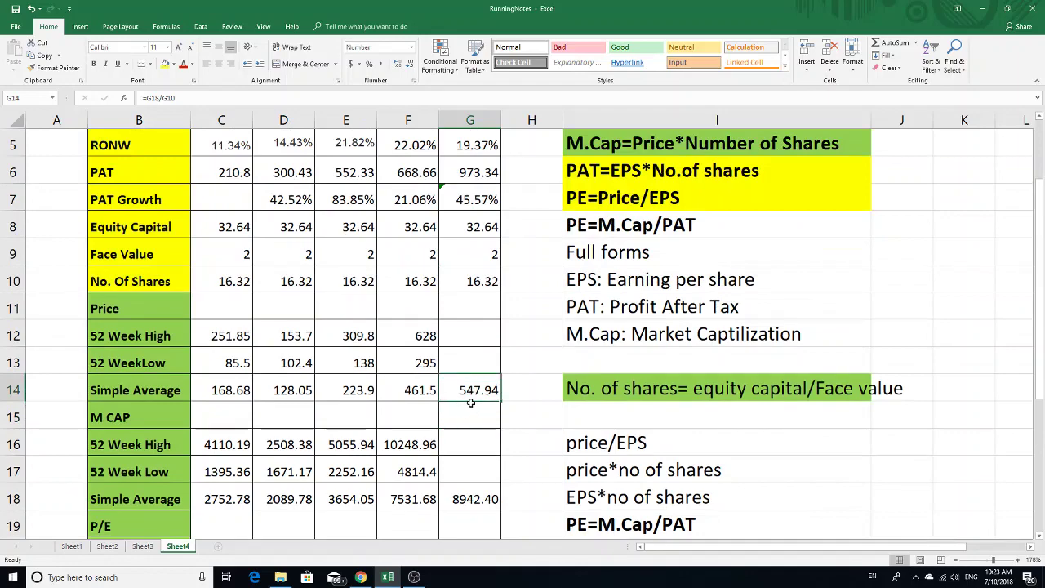
scroll(474, 404, down, 3)
scroll(482, 405, up, 3)
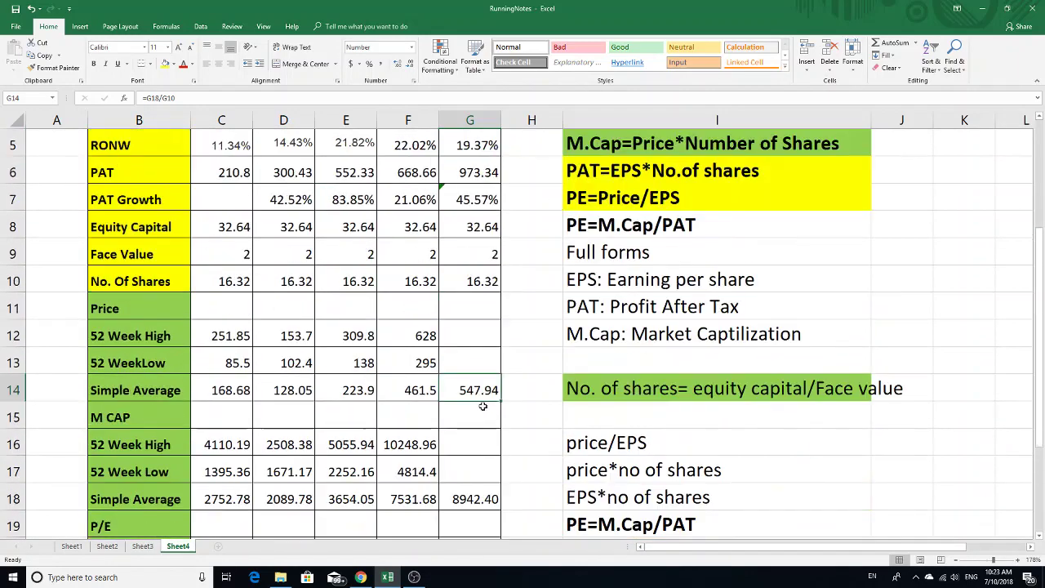
scroll(483, 406, up, 1)
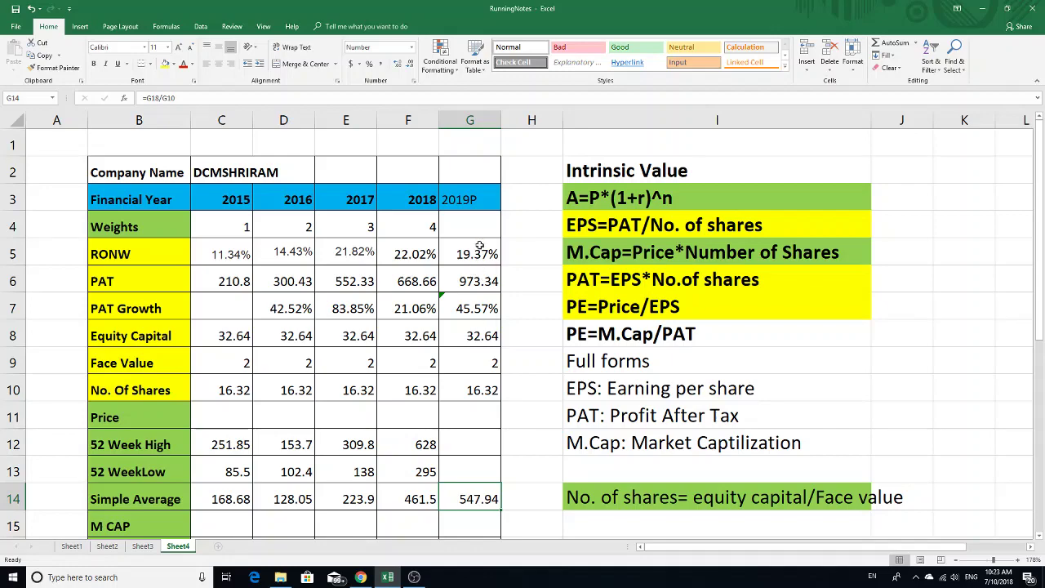
scroll(495, 327, down, 3)
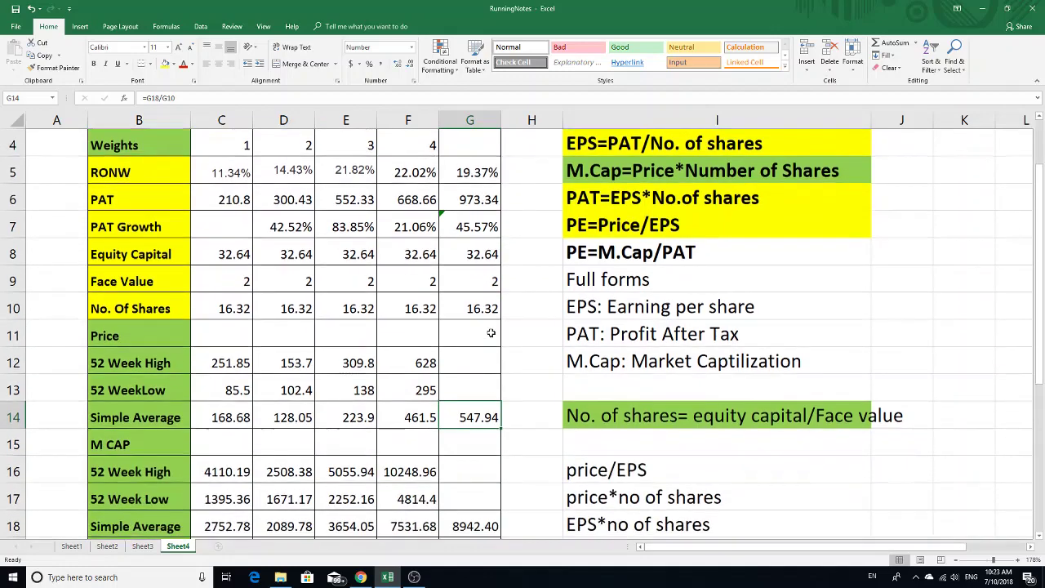
scroll(496, 330, down, 3)
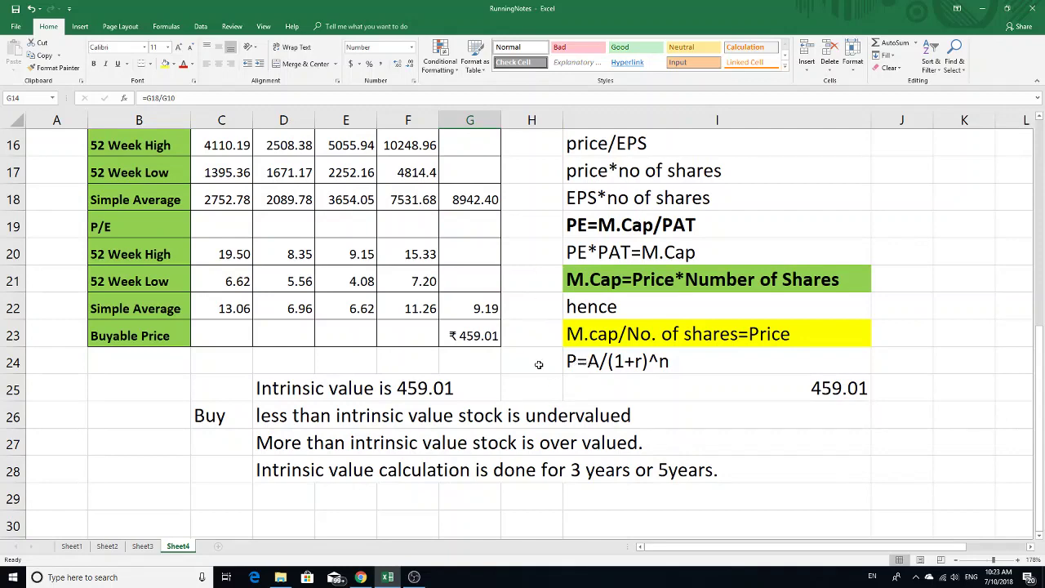
scroll(549, 371, up, 2)
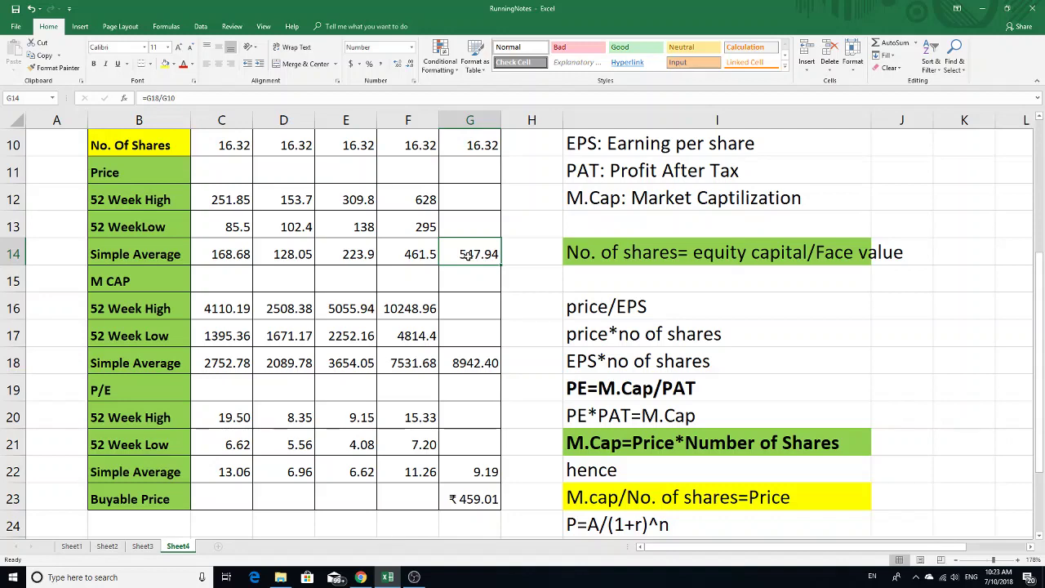
scroll(503, 290, down, 2)
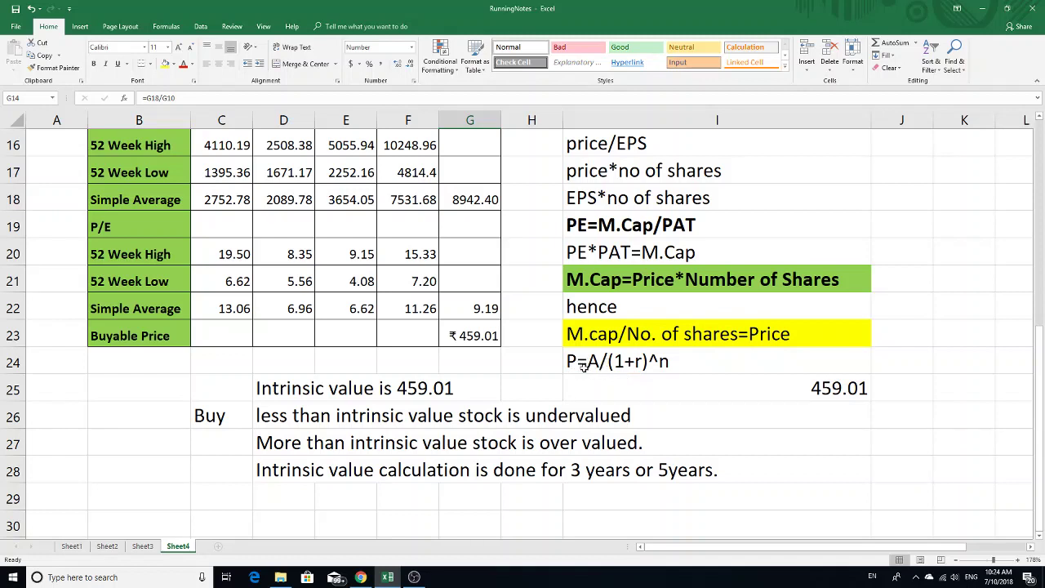
scroll(601, 365, up, 1)
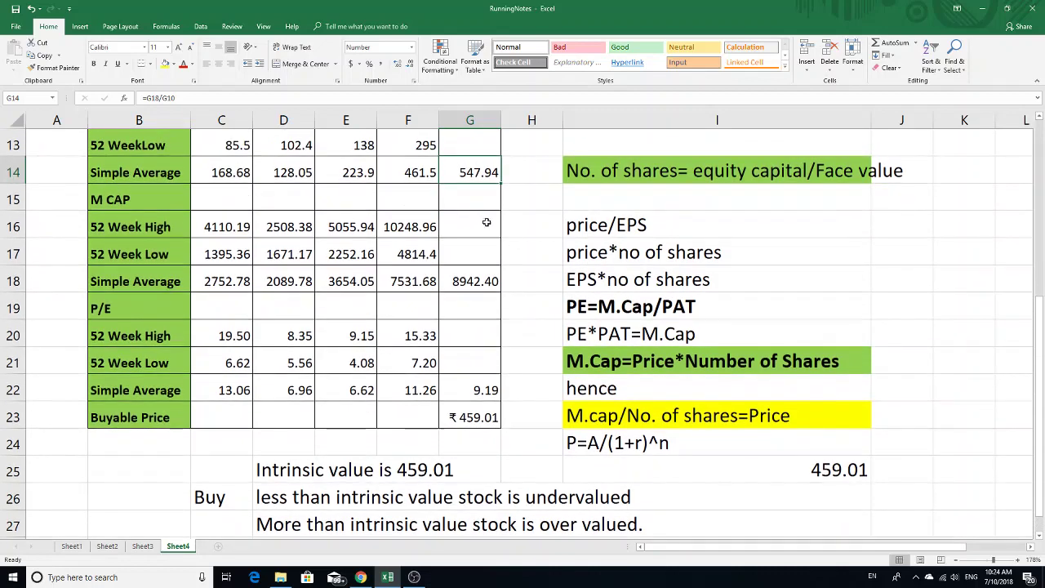
Rewrite I25 as =G14/(1+G5), returning an intrinsic value of 459.01.
click(579, 463)
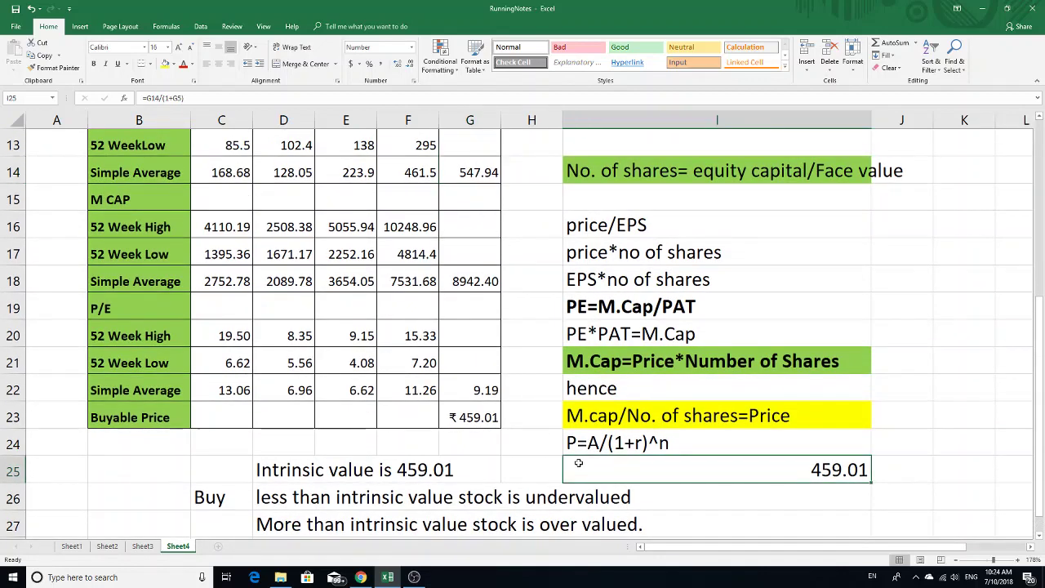
double_click(579, 463)
key(BackSpace)
key(BackSpace)
key(BackSpace)
key(BackSpace)
key(BackSpace)
key(BackSpace)
key(BackSpace)
key(BackSpace)
key(BackSpace)
key(BackSpace)
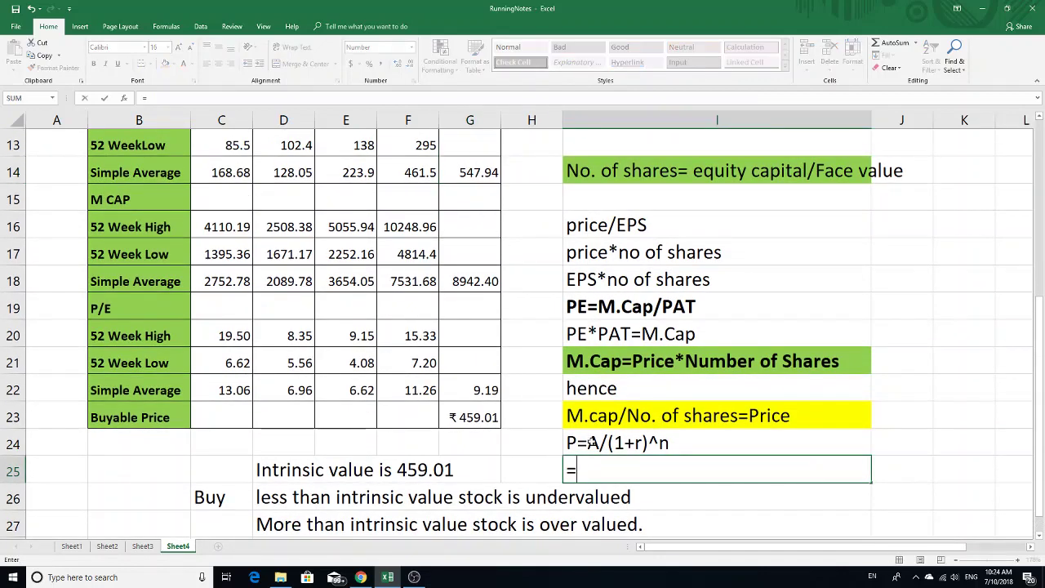
click(485, 174)
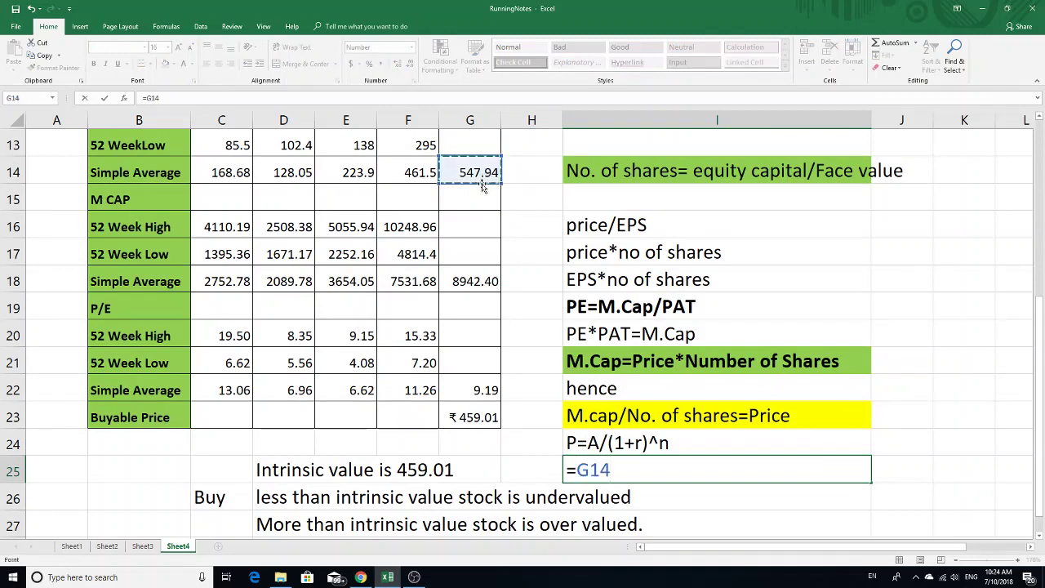
text(*)
key(BackSpace)
text(/()
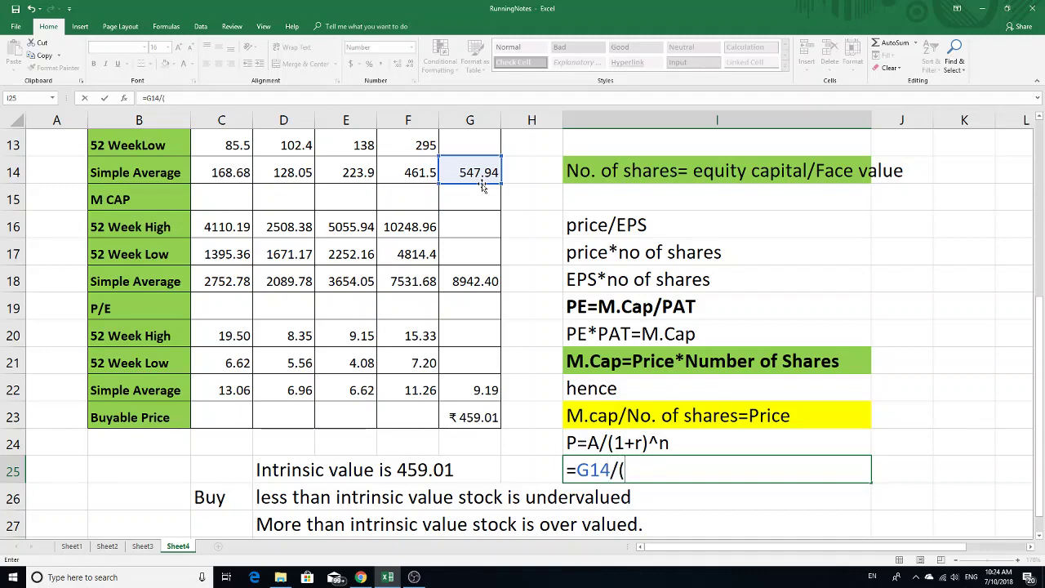
text(1+)
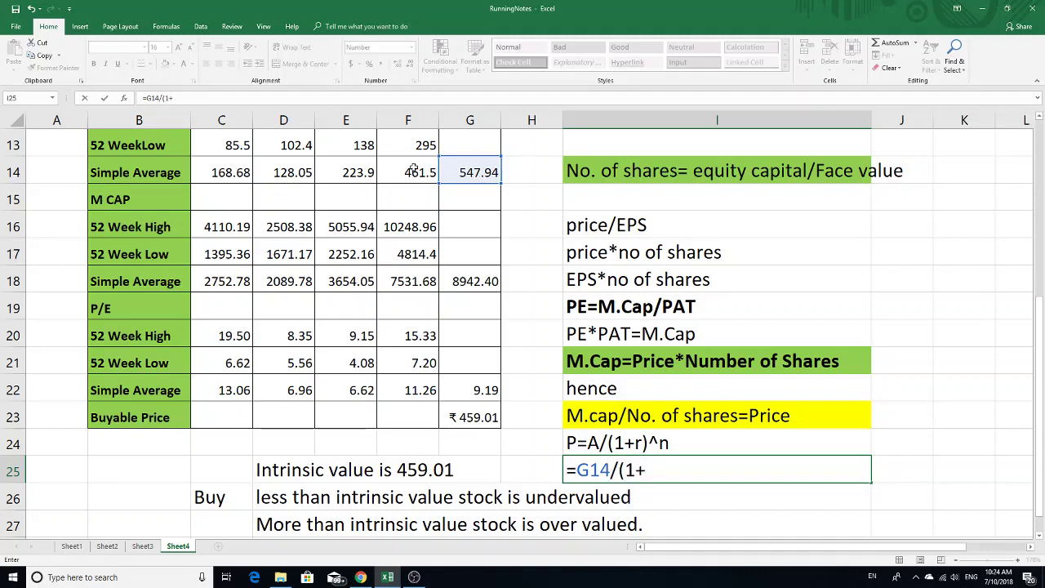
scroll(441, 199, up, 3)
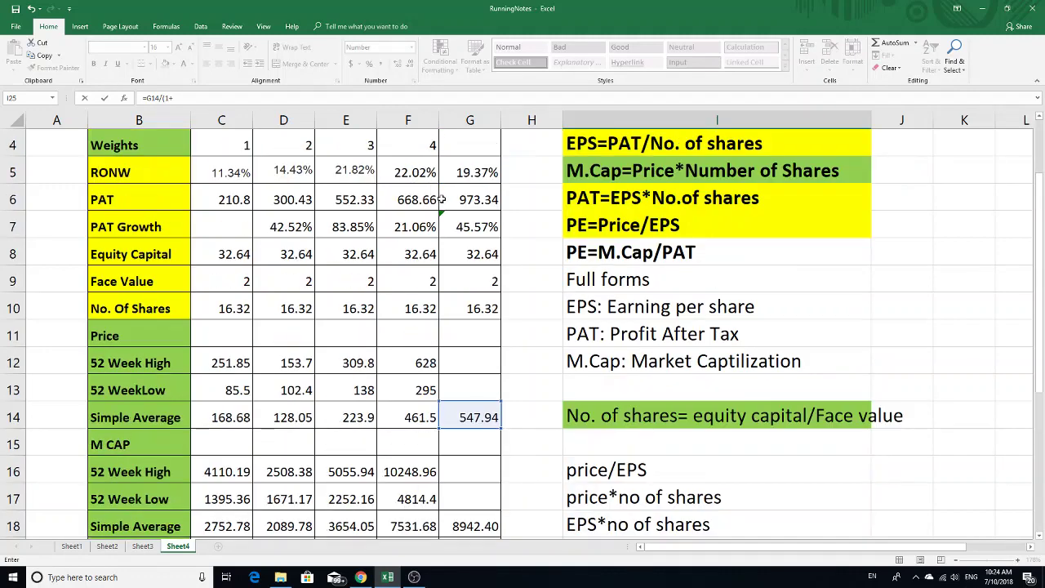
click(470, 169)
scroll(470, 196, down, 4)
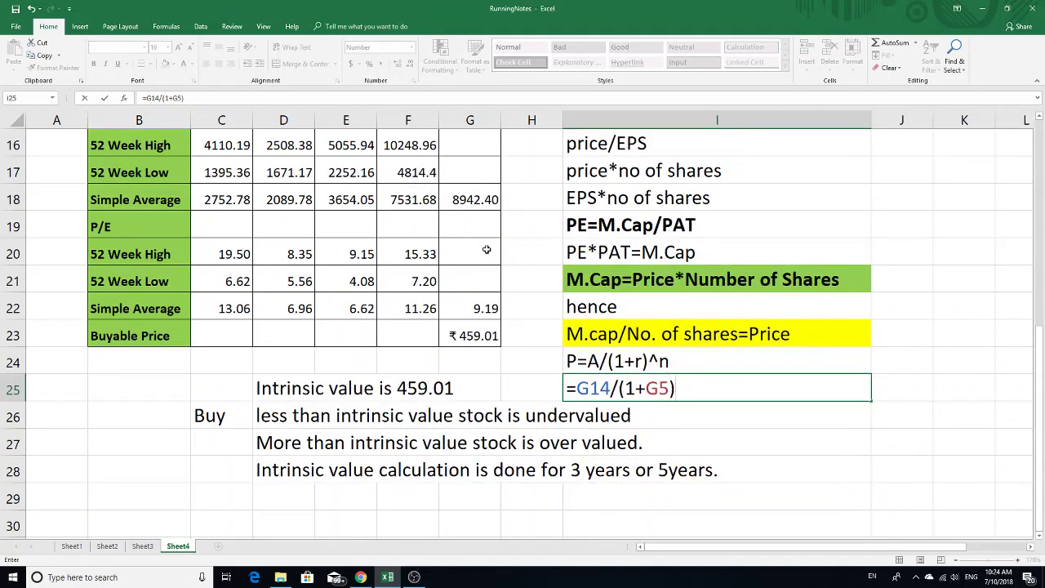
key(Return)
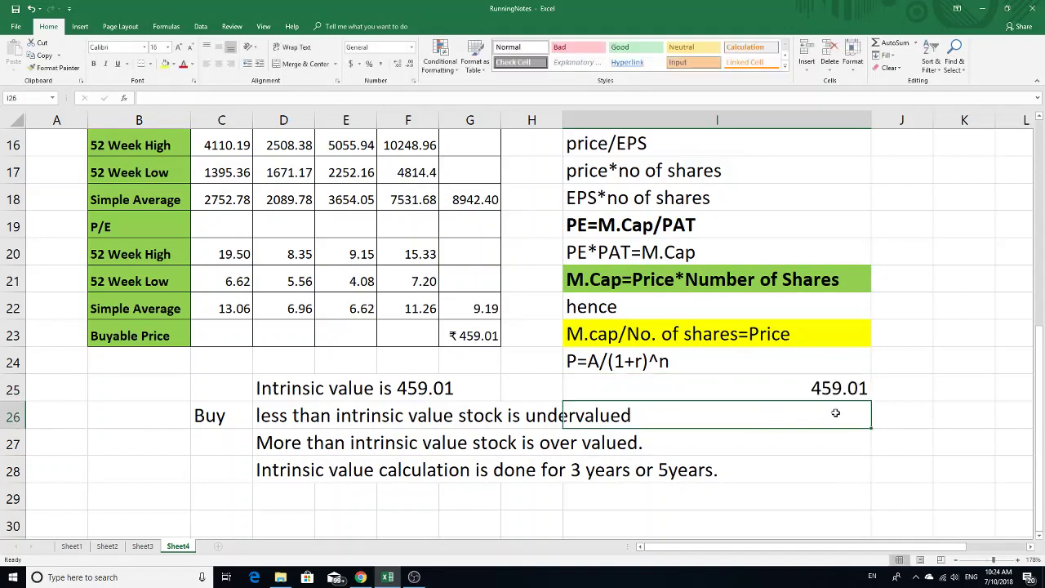
click(826, 384)
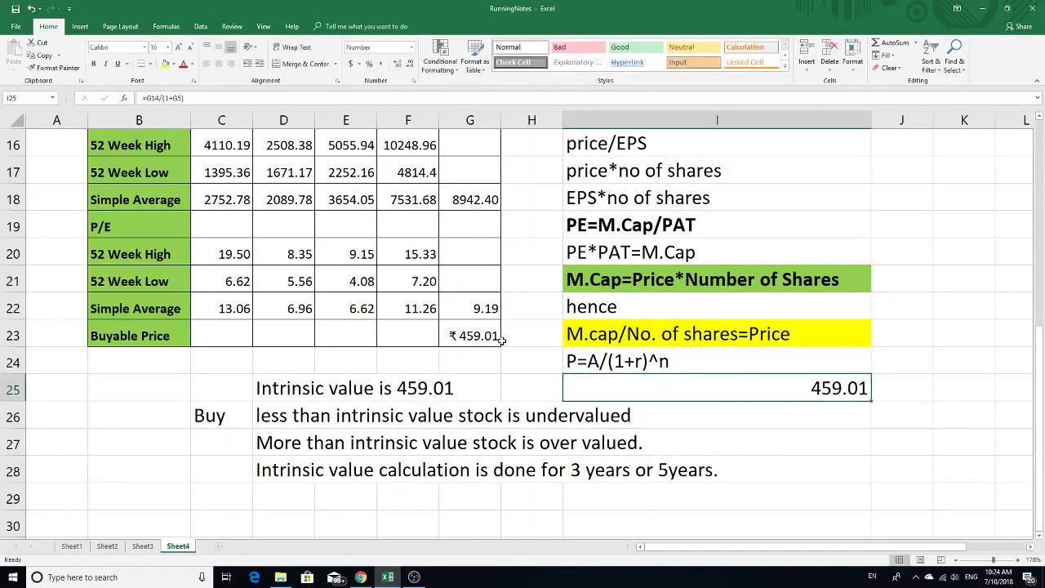
Bold the 459.01 intrinsic-value sentence in D25 and the Buy cell in C26.
click(503, 340)
click(470, 343)
click(304, 392)
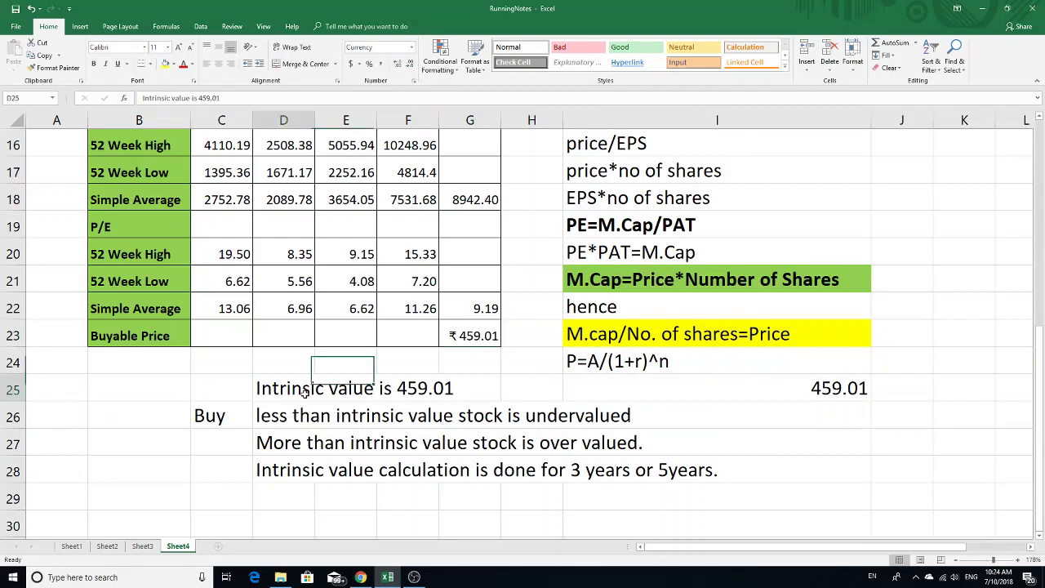
key(ctrl+b)
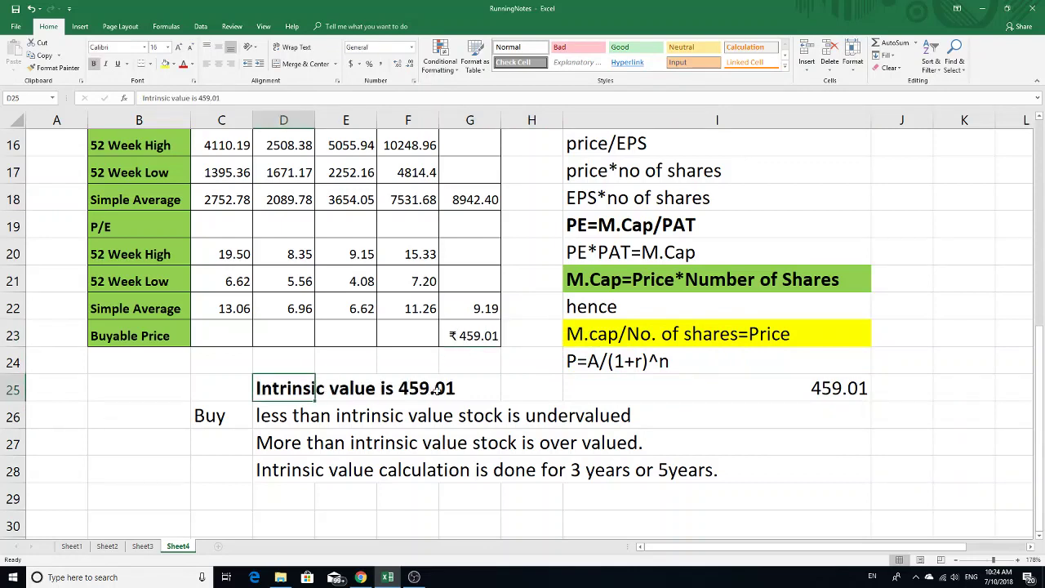
click(485, 391)
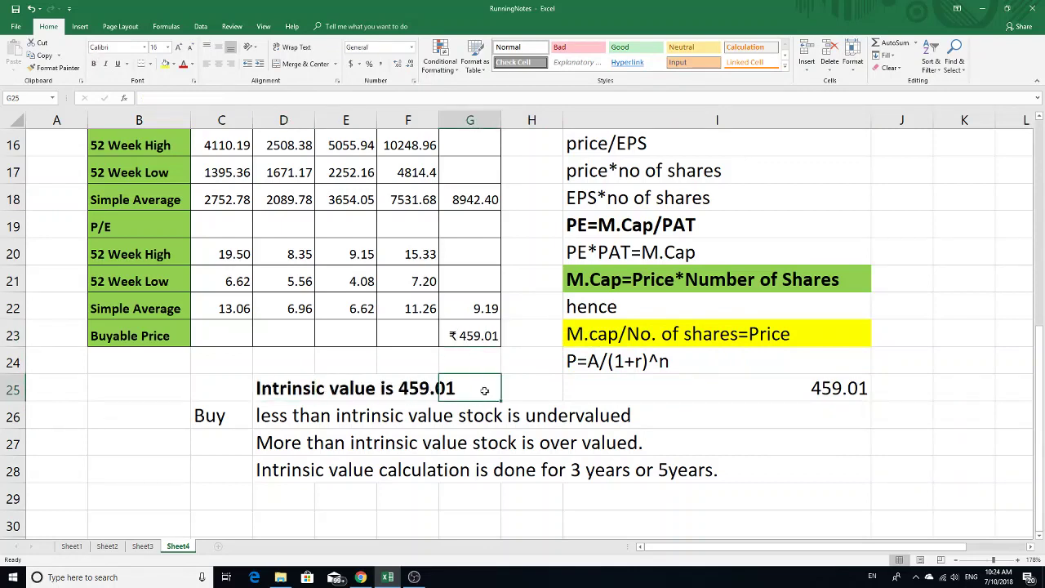
click(294, 417)
click(220, 424)
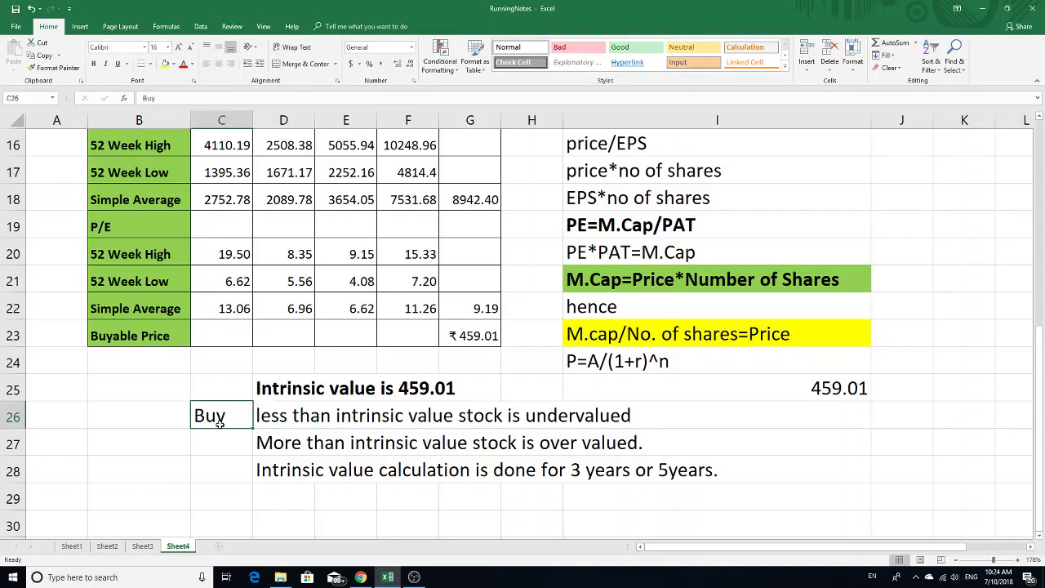
key(ctrl+b)
Scroll through the finished DCMSHRIRAM valuation, then bring the OBS window to the front.
scroll(672, 480, up, 5)
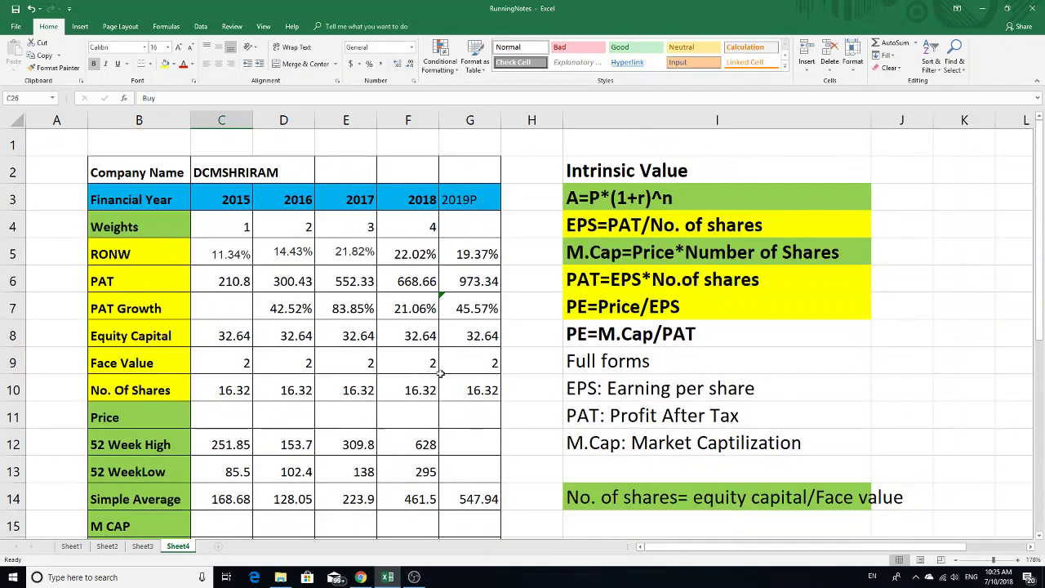
scroll(486, 449, down, 3)
scroll(486, 449, up, 2)
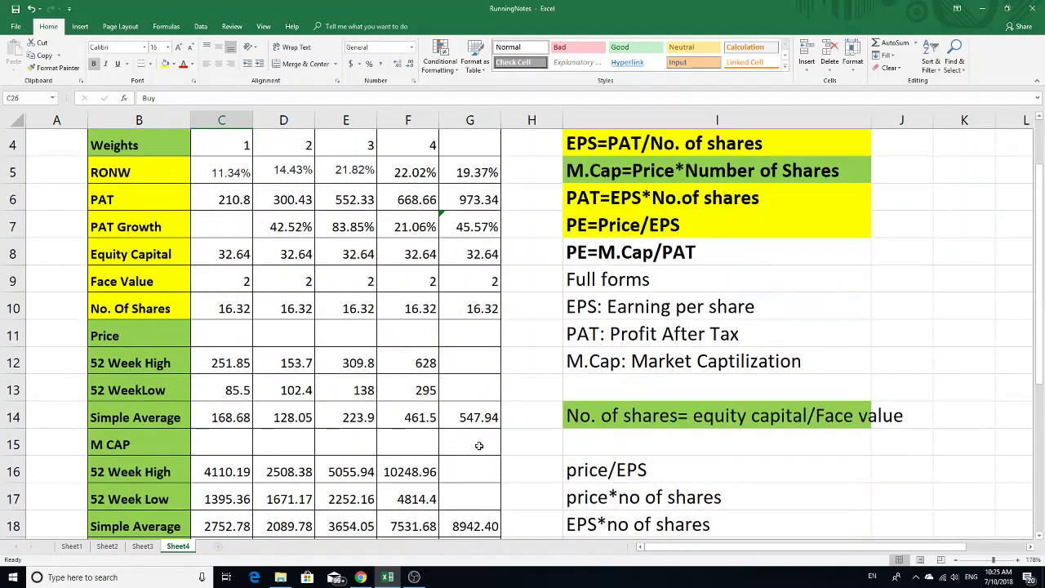
scroll(412, 396, down, 3)
scroll(417, 398, down, 2)
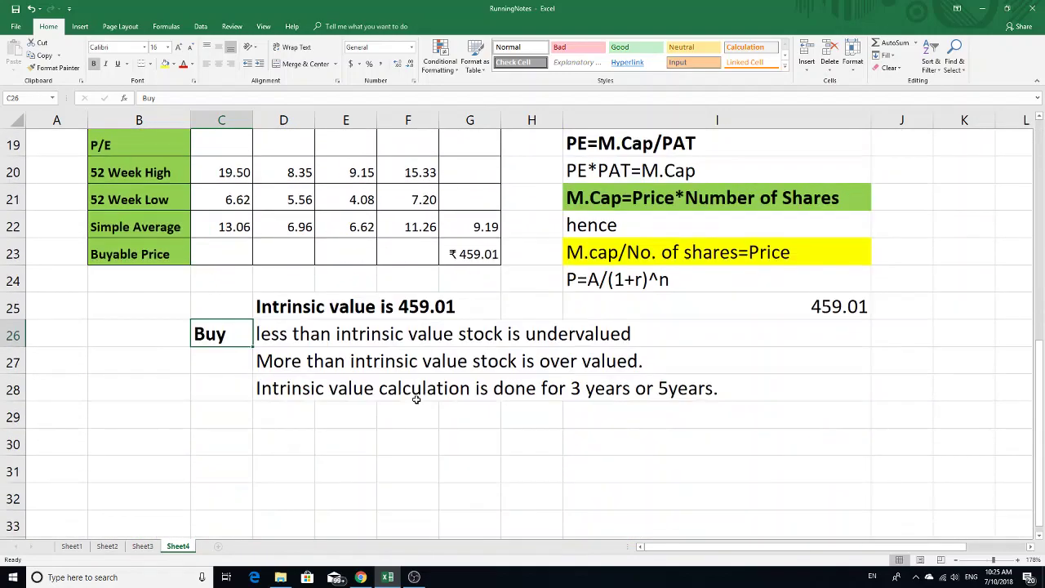
scroll(419, 396, up, 6)
scroll(418, 396, down, 1)
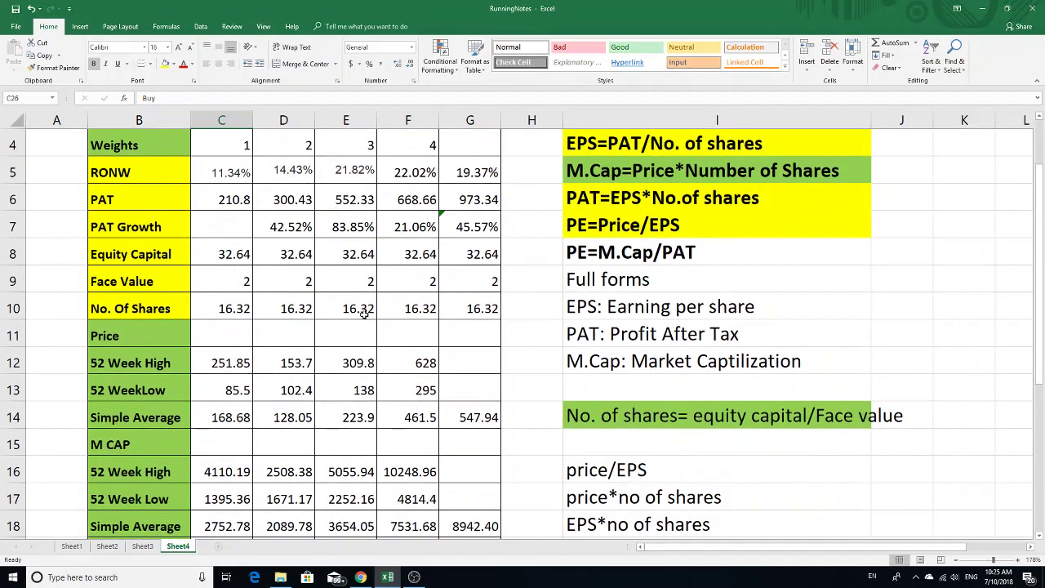
scroll(368, 367, down, 3)
scroll(370, 368, down, 2)
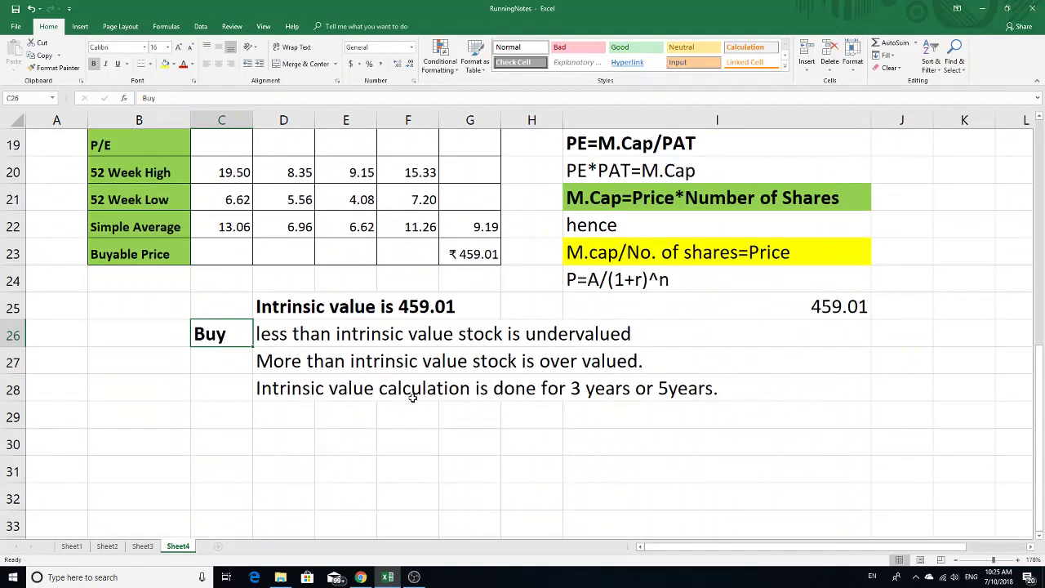
scroll(416, 396, up, 6)
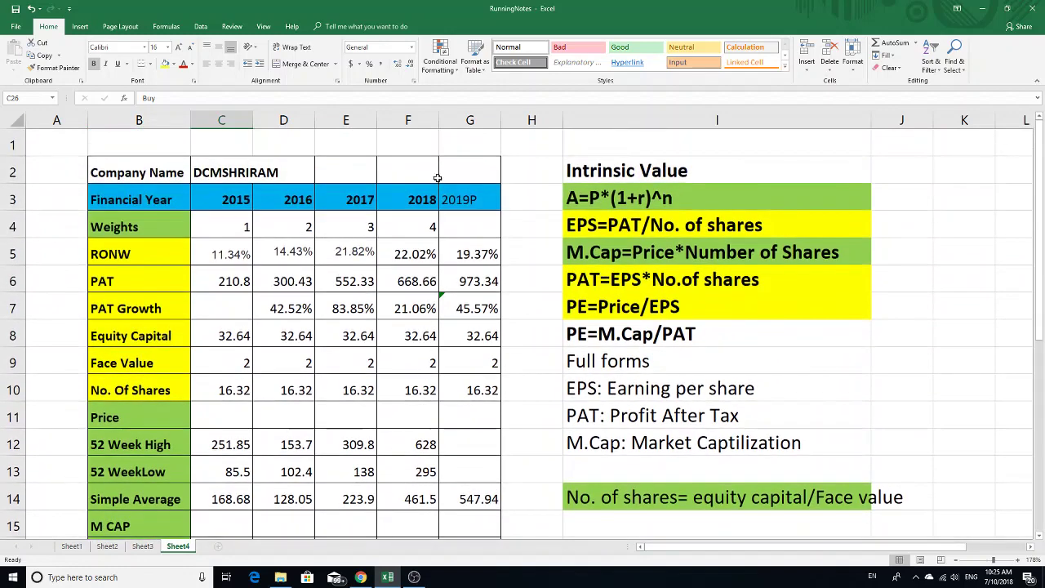
scroll(494, 392, down, 5)
scroll(494, 409, down, 2)
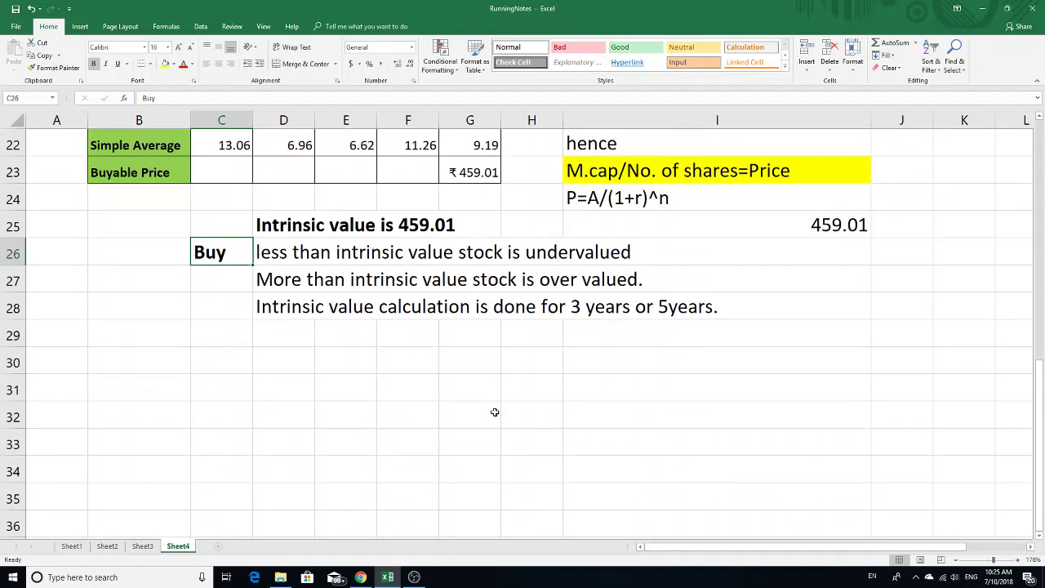
scroll(490, 374, up, 2)
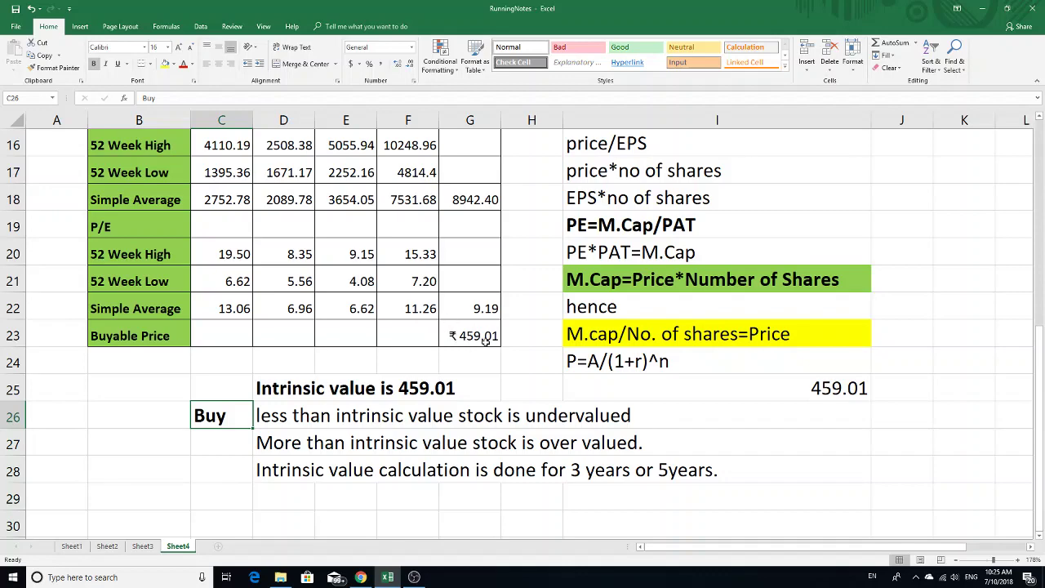
scroll(515, 348, up, 5)
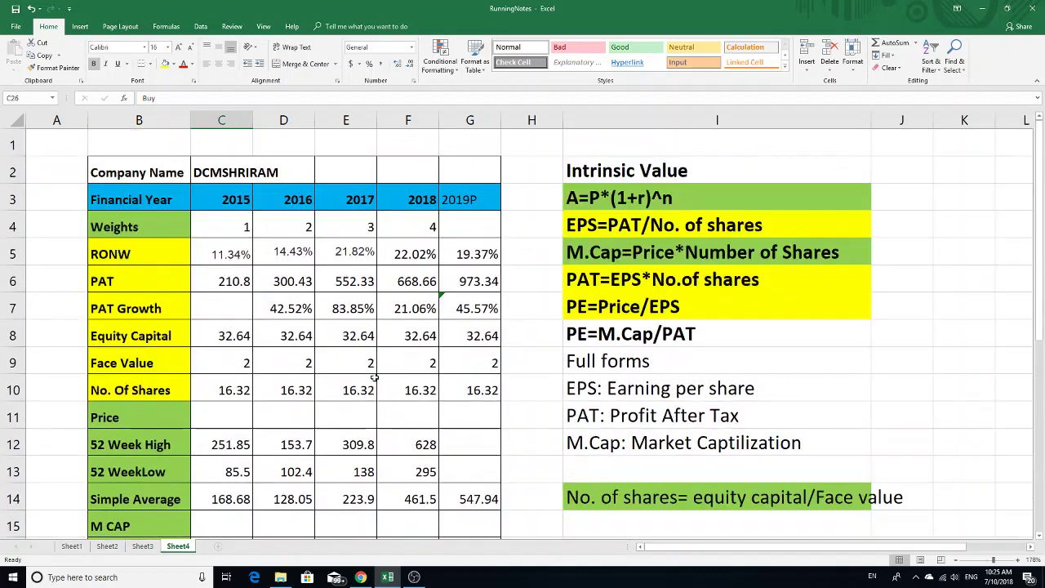
scroll(375, 253, down, 4)
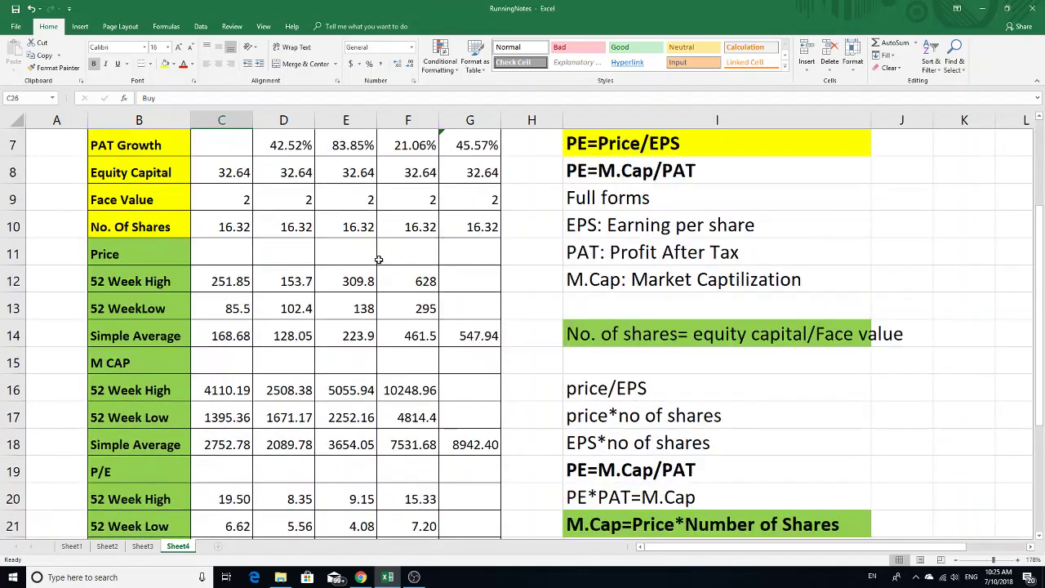
scroll(378, 258, down, 7)
scroll(380, 261, up, 7)
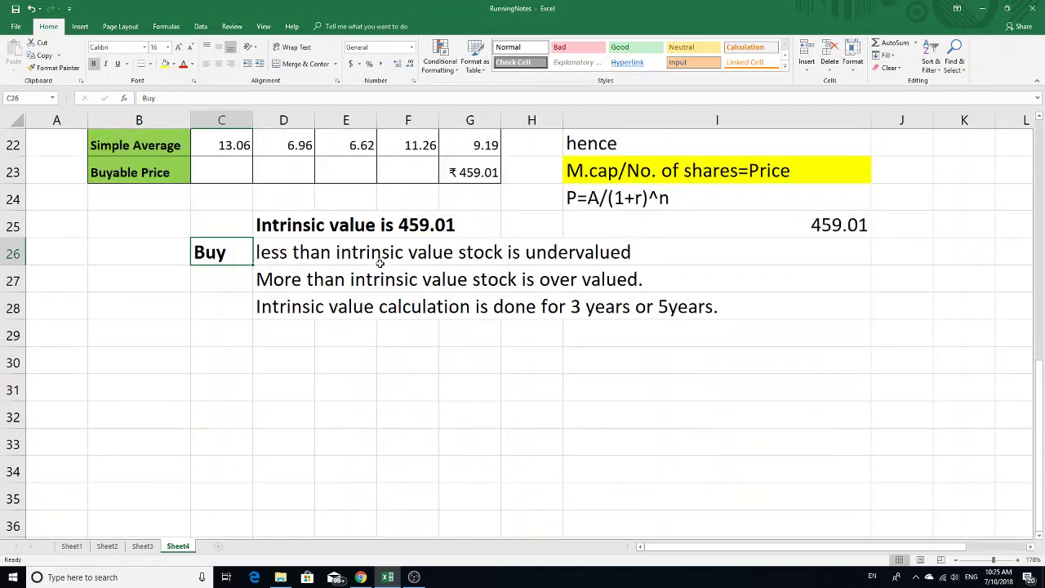
scroll(380, 263, up, 4)
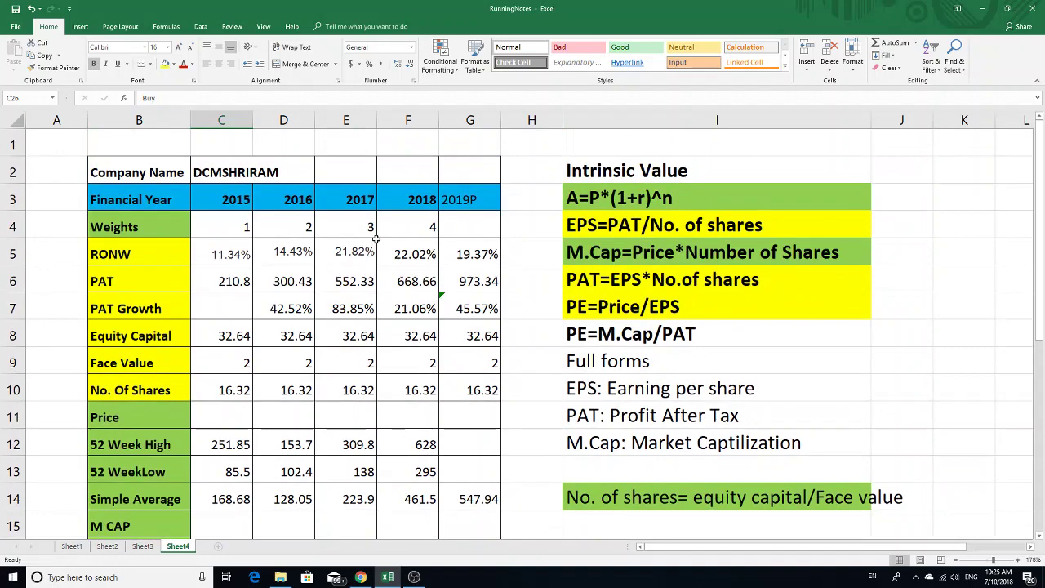
scroll(390, 266, down, 7)
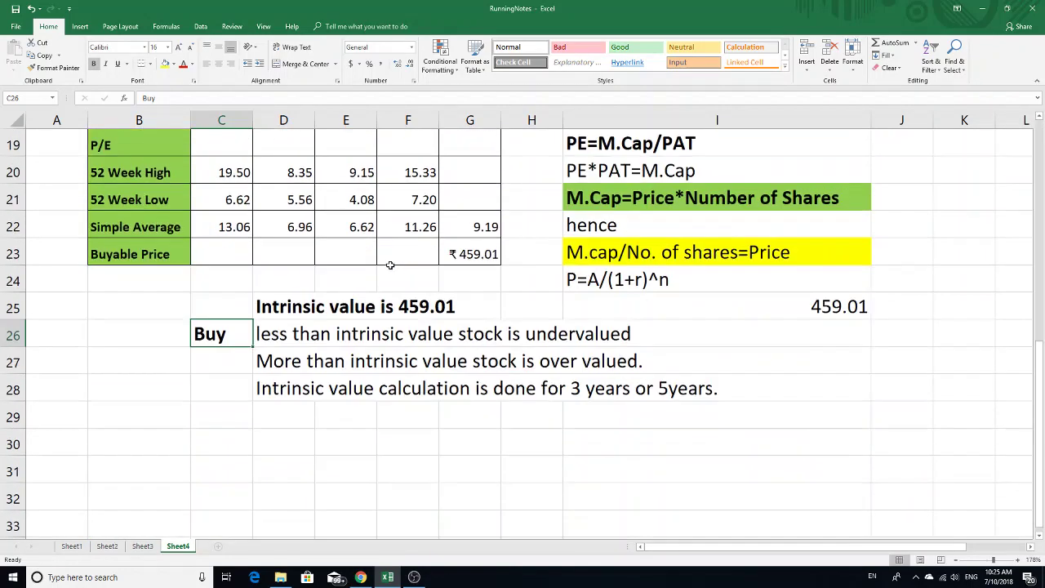
scroll(390, 267, up, 7)
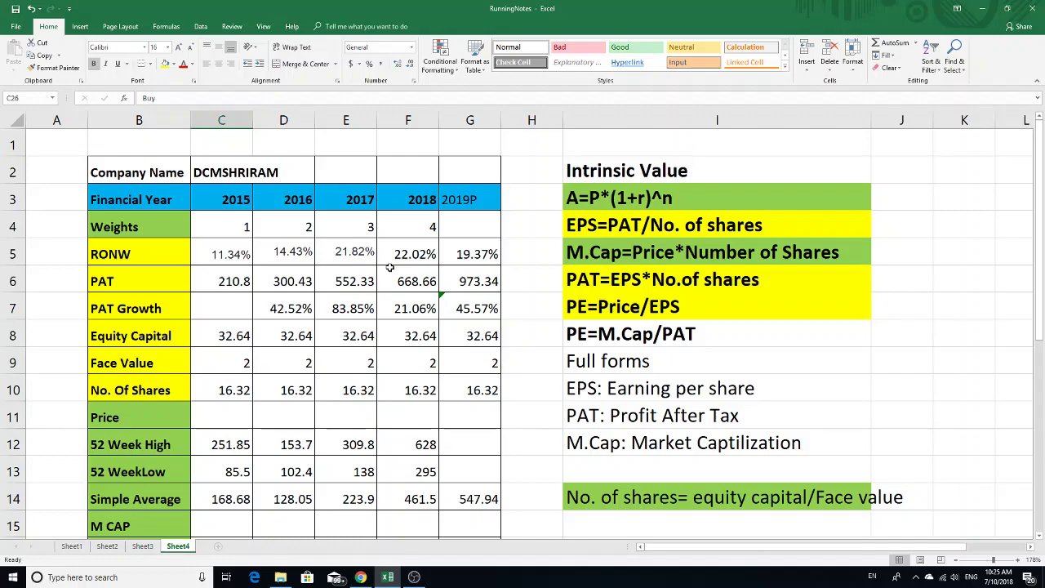
scroll(389, 267, down, 6)
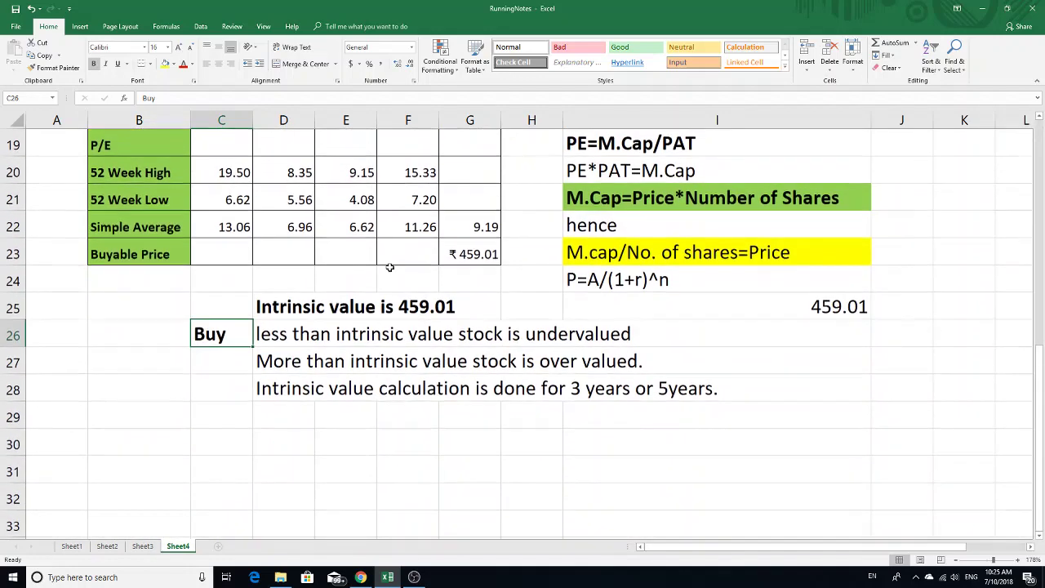
scroll(389, 267, down, 1)
scroll(389, 267, up, 7)
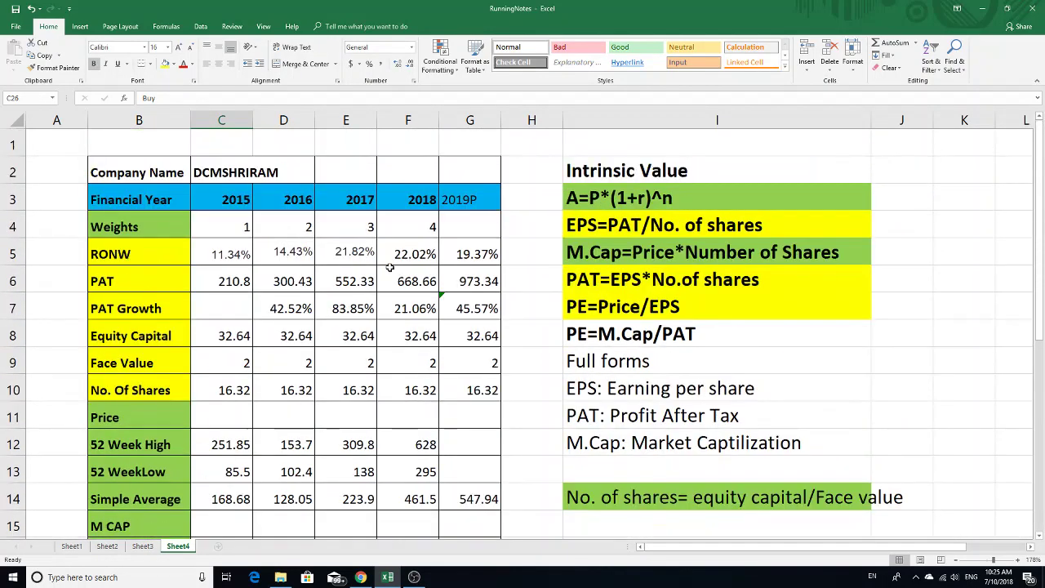
scroll(389, 267, down, 2)
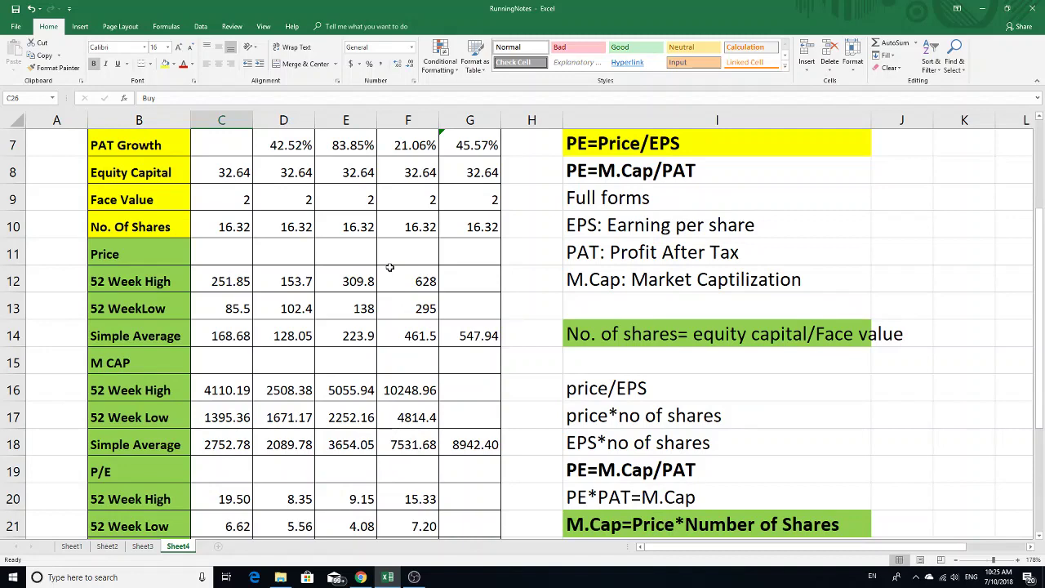
mouse_move(414, 577)
click(414, 578)
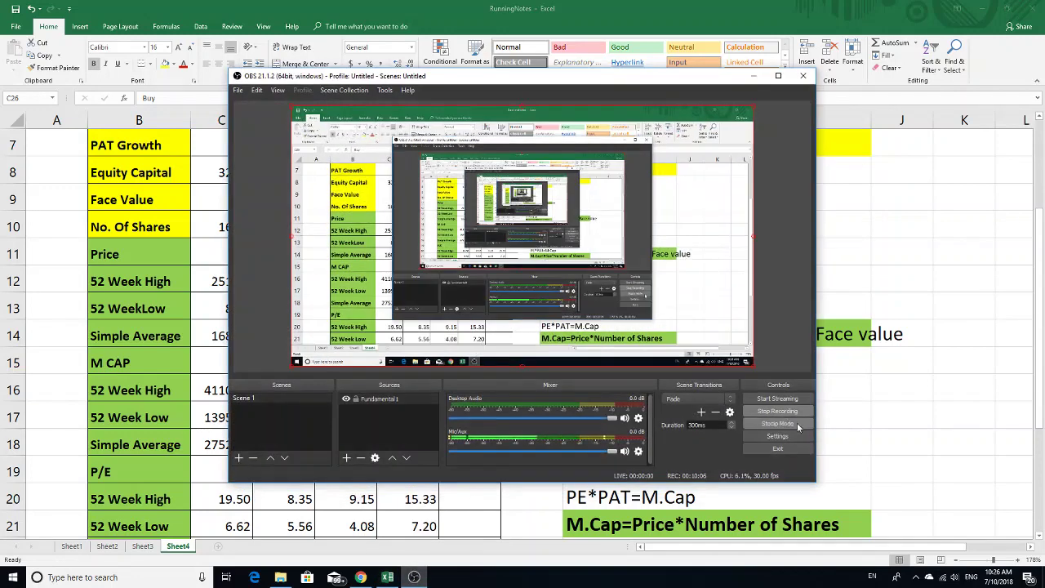